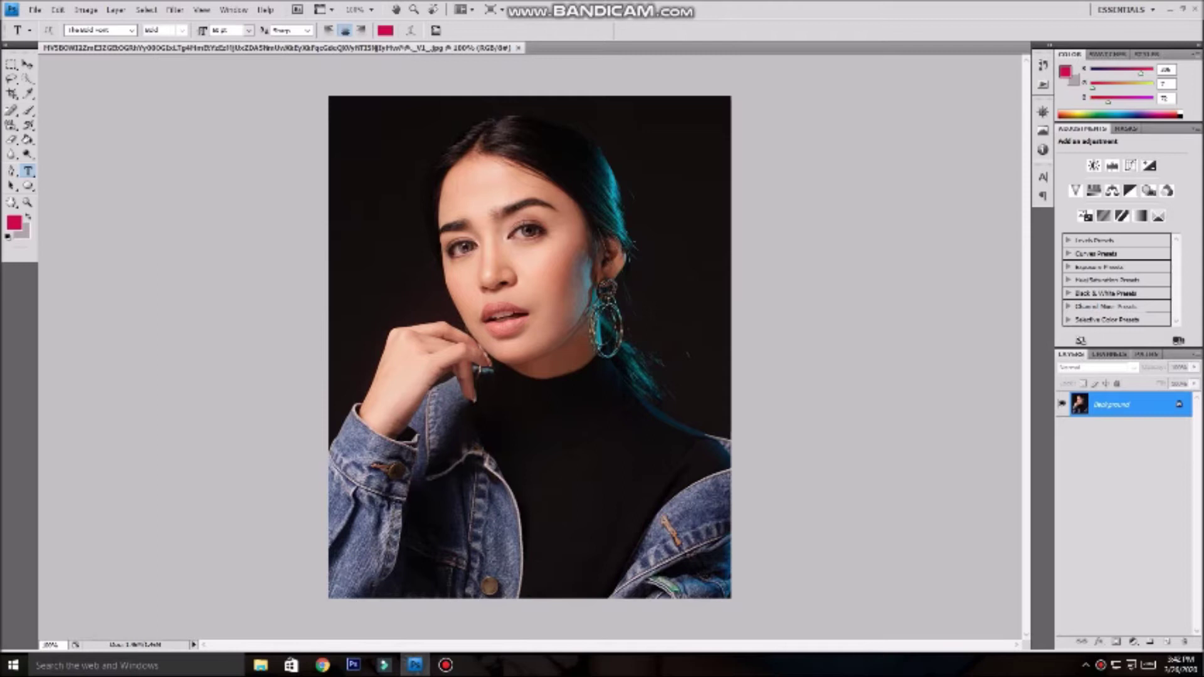
Duplicate the portrait's Background layer into Layer 1, then head to Image Size
key("ctrl+j")
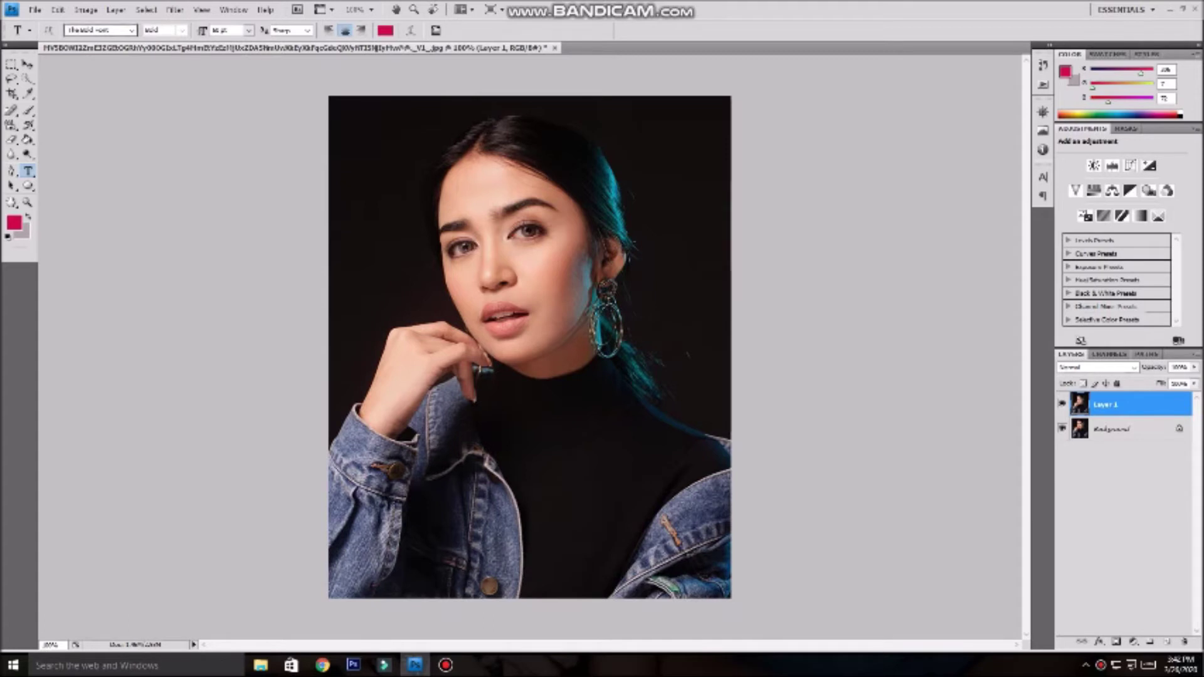
key("alt+i")
key("Down")
key("Down")
key("Down")
key("Down")
key("Down")
Resize the portrait to 2000 pixels wide with proportions constrained, and fit it on screen
key("Return")
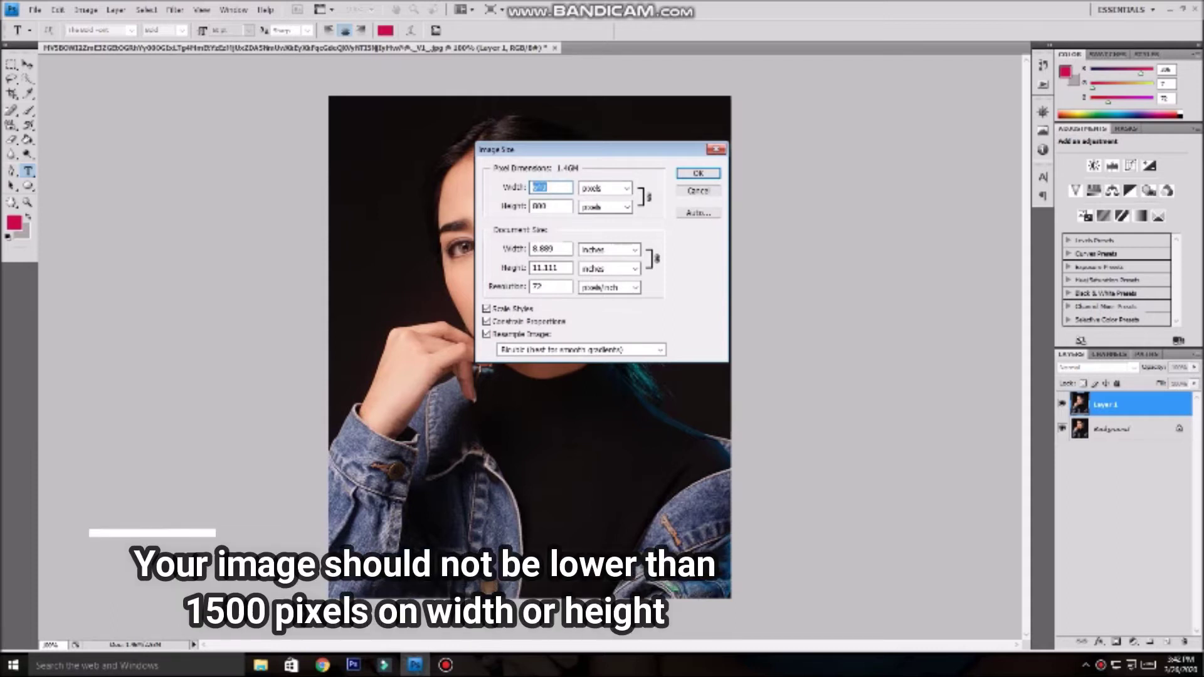
type("200")
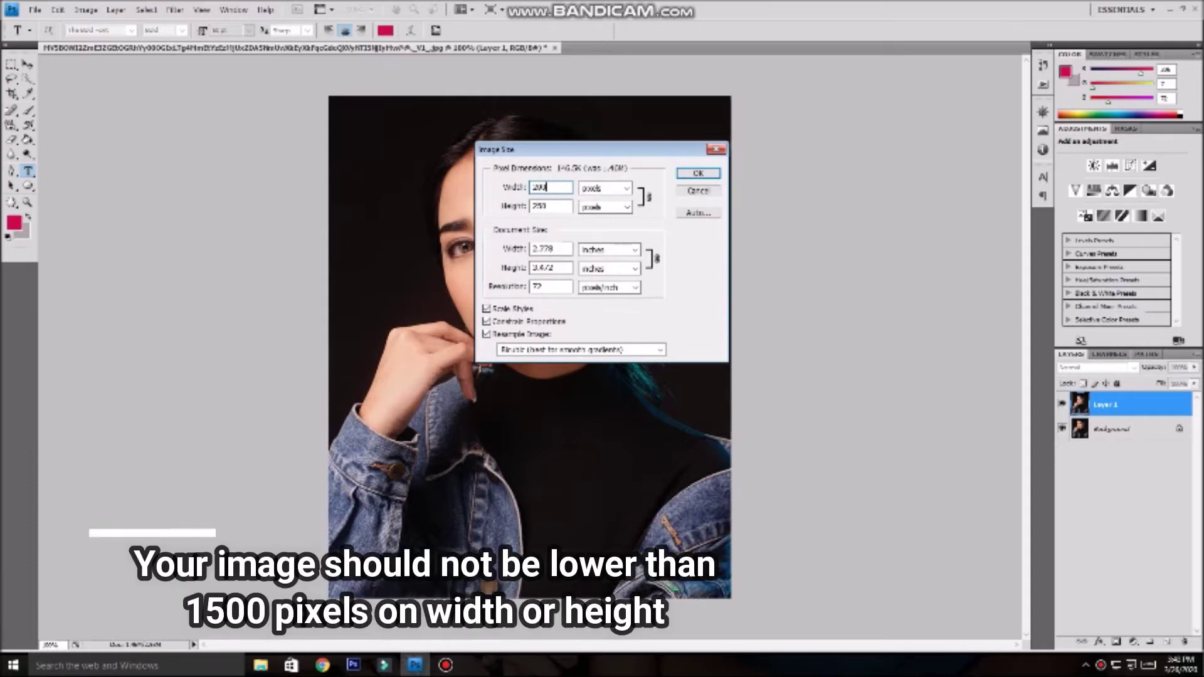
type("0")
key("Return")
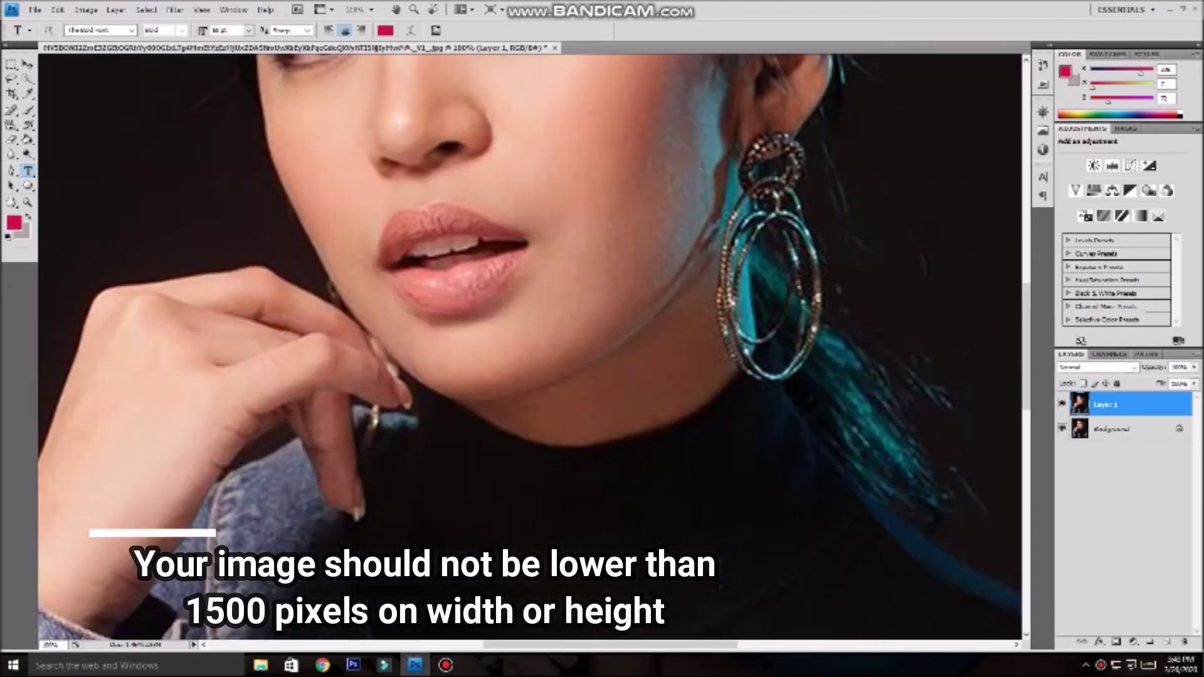
key("ctrl+0")
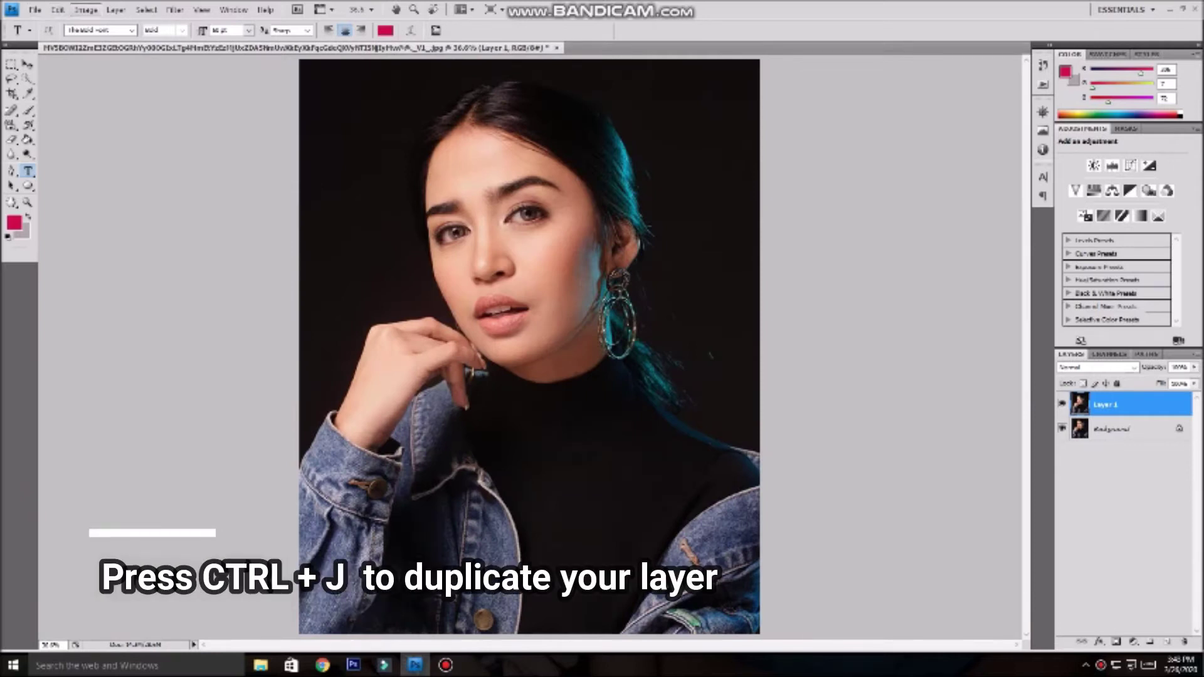
Apply Shadows/Highlights to Layer 1 with Shadows at 30% and Highlights at 0%
left_click(86, 9)
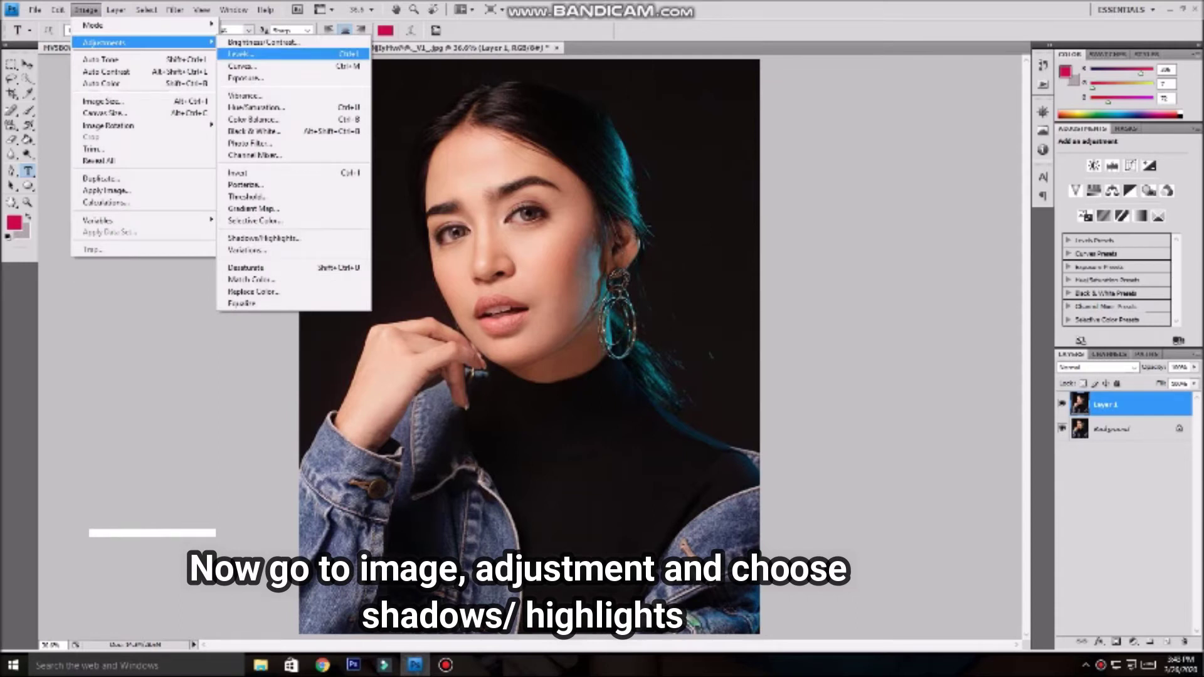
left_click(263, 238)
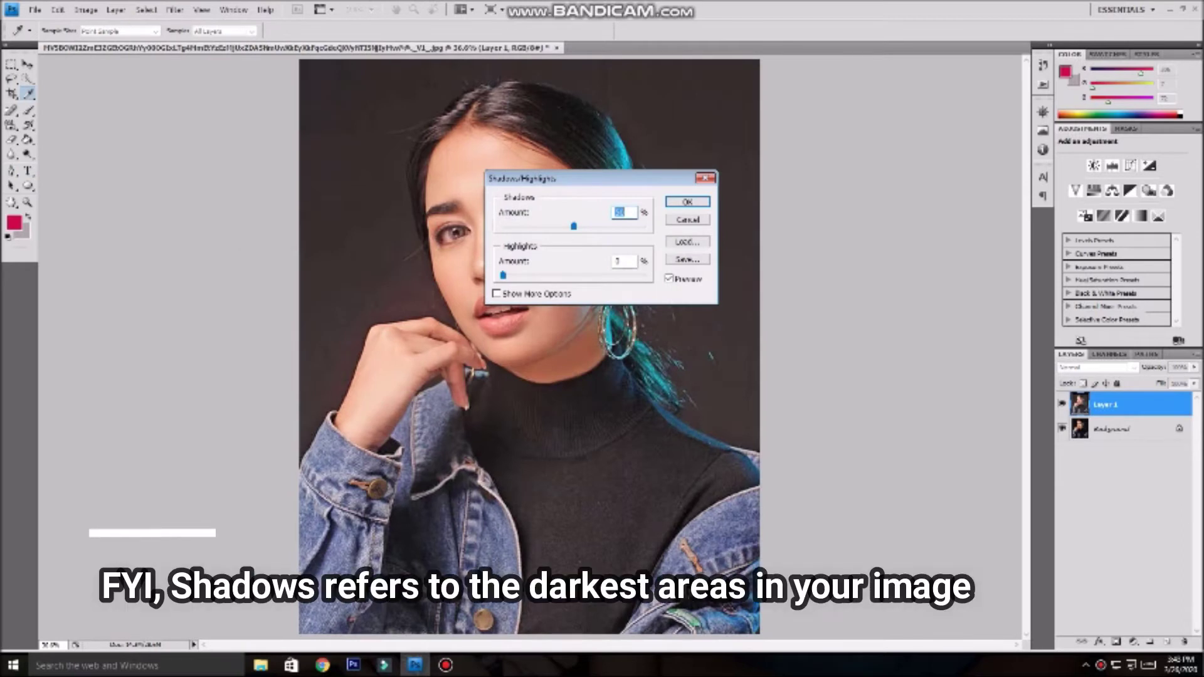
key("Down")
key("Down")
key("Down")
key("Down")
key("Down")
key("Down")
key("Down")
key("Down")
key("Down")
key("Down")
key("Down")
key("Down")
key("Down")
key("Down")
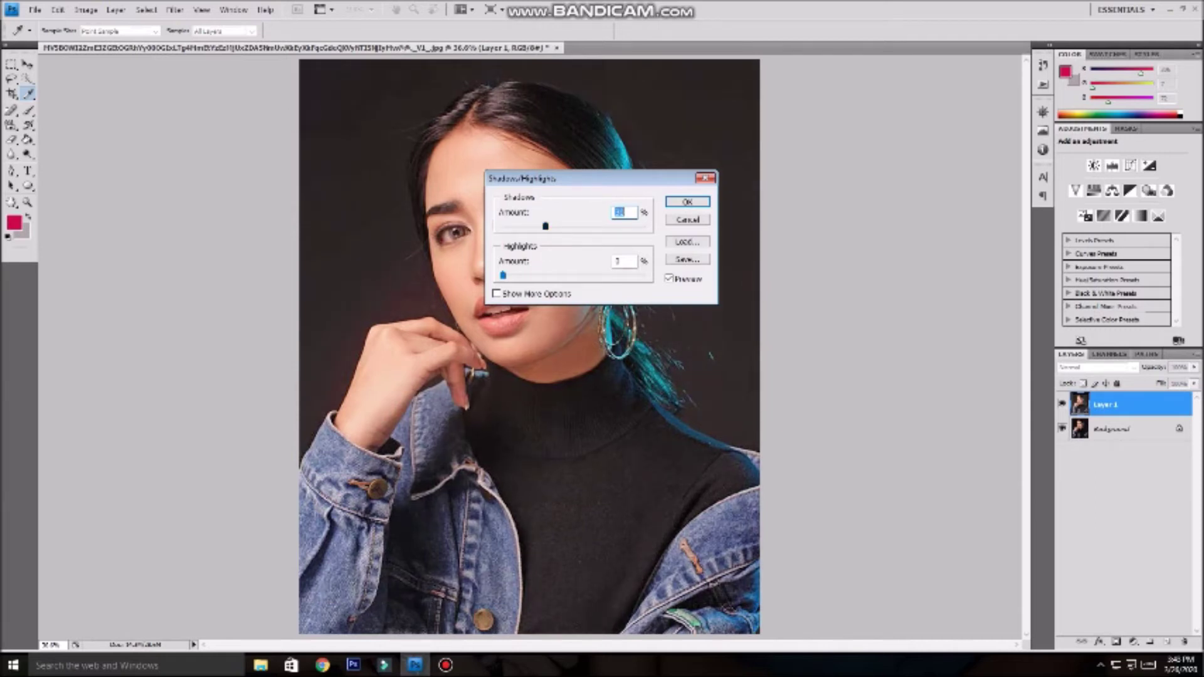
key("Tab")
key("Up")
key("Up")
key("Up")
key("Up")
key("Up")
key("Up")
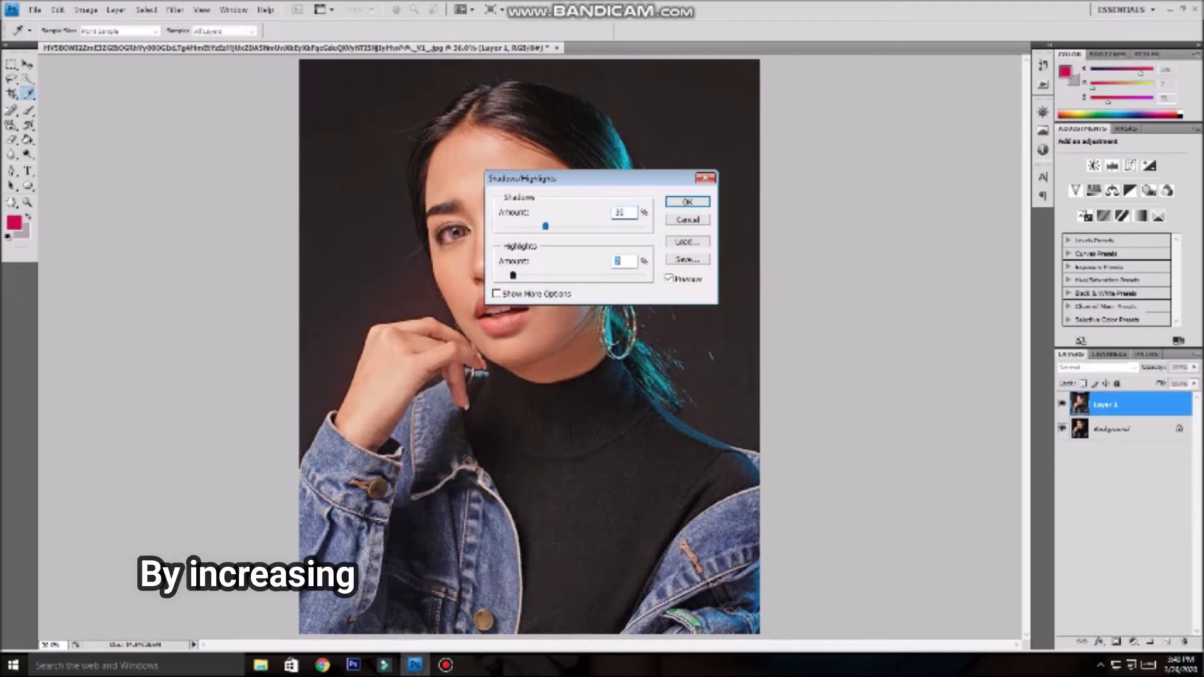
key("Return")
key("t")
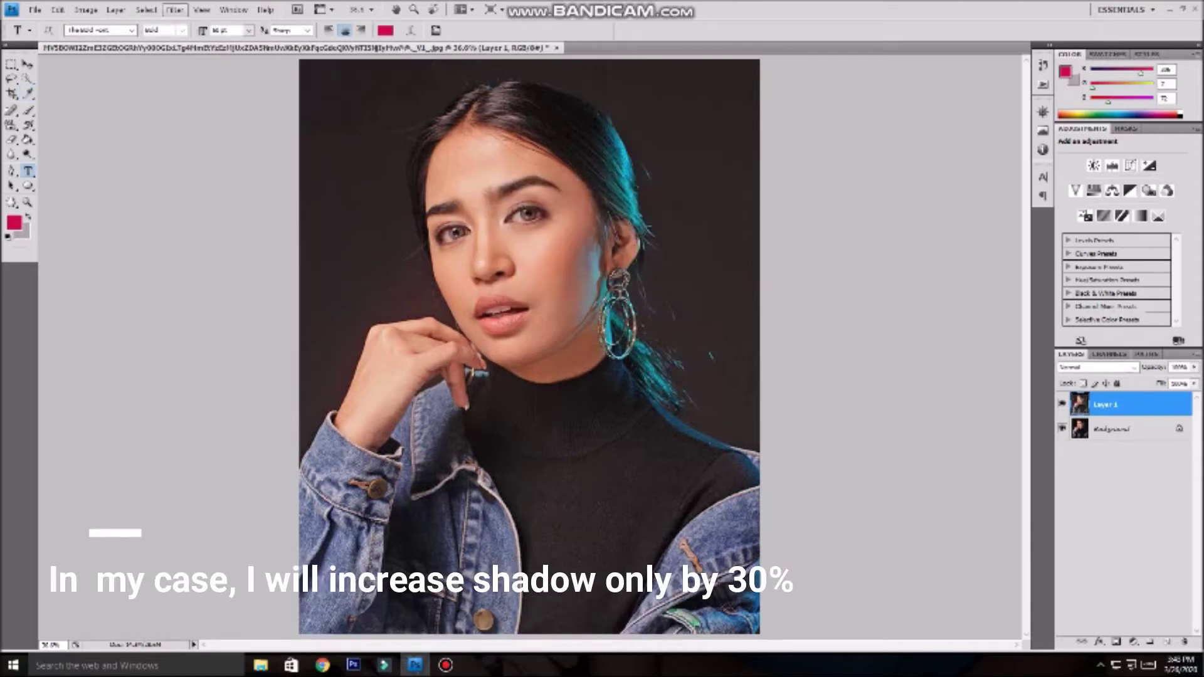
left_click(175, 10)
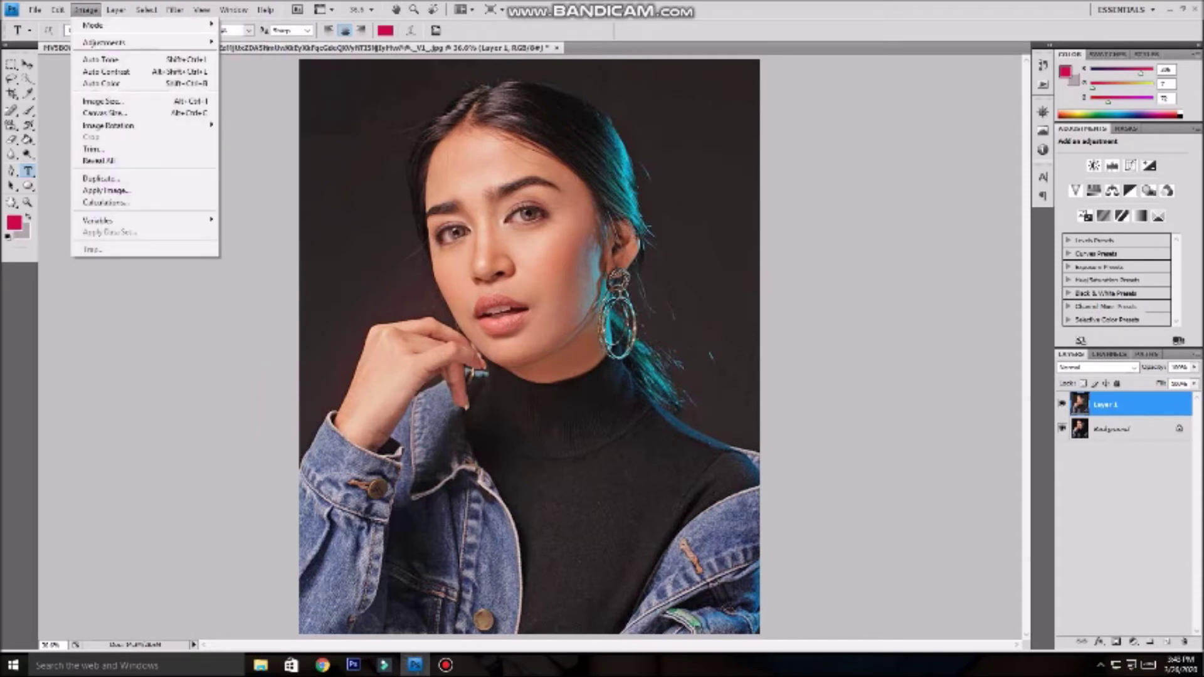
Leave the Filter menu and navigate to Image > Adjustments > Levels
key("Escape")
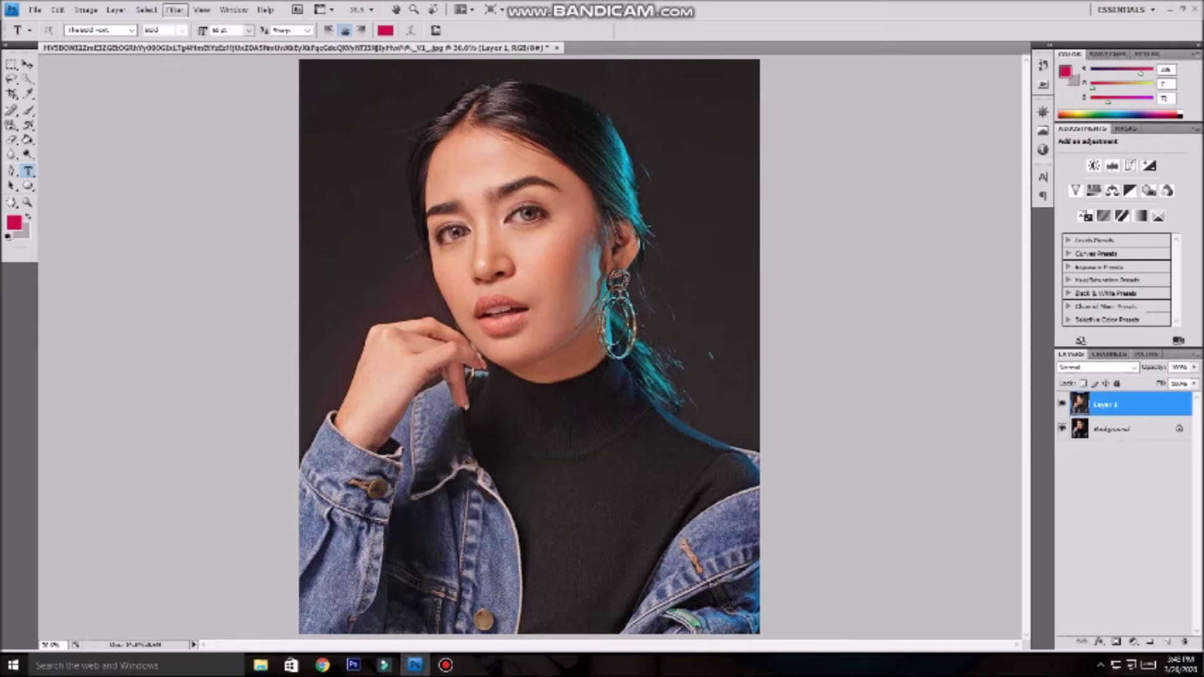
key("Down")
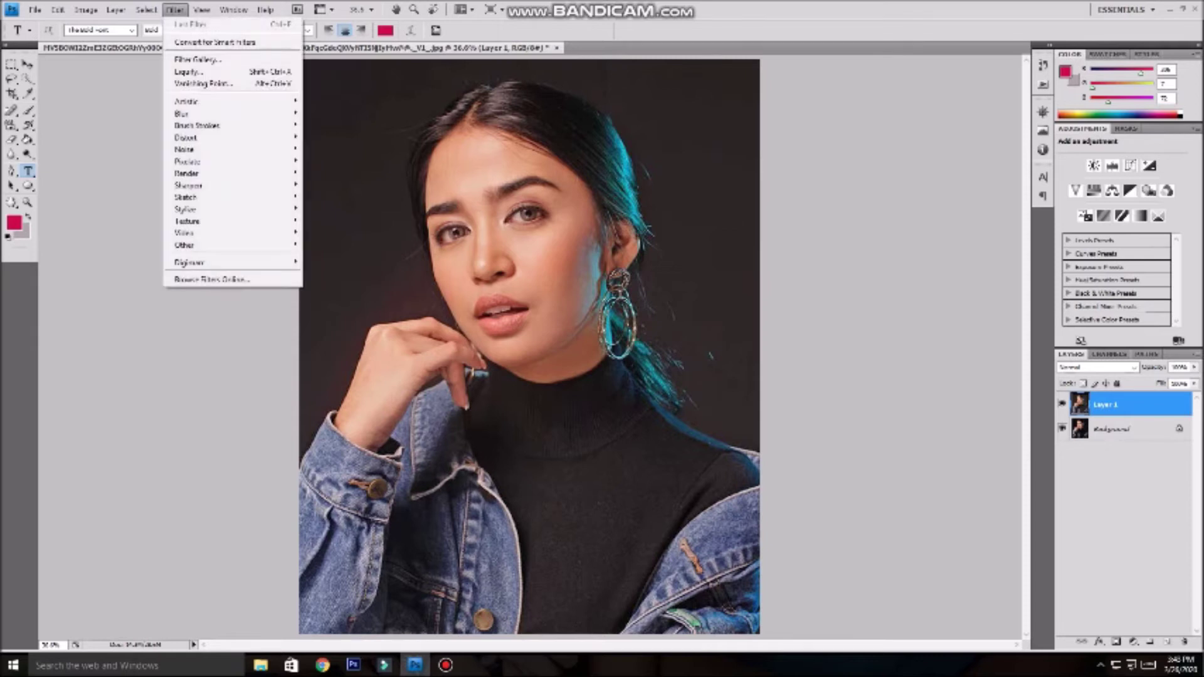
key("Down")
key("Down")
key("Down")
key("Down")
key("Down")
key("Down")
key("Down")
key("Down")
key("Down")
key("Down")
key("Down")
key("Right")
key("Down")
key("Down")
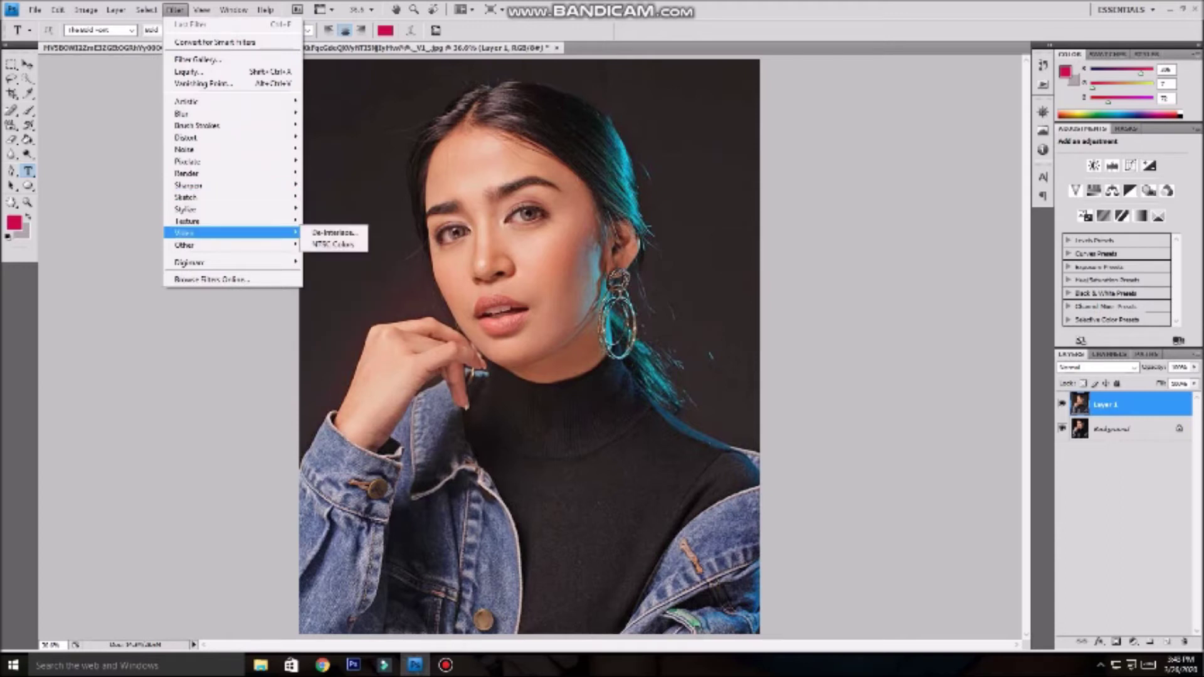
key("Up")
key("Up")
key("Up")
key("Up")
key("Up")
key("Up")
key("Left")
key("Left")
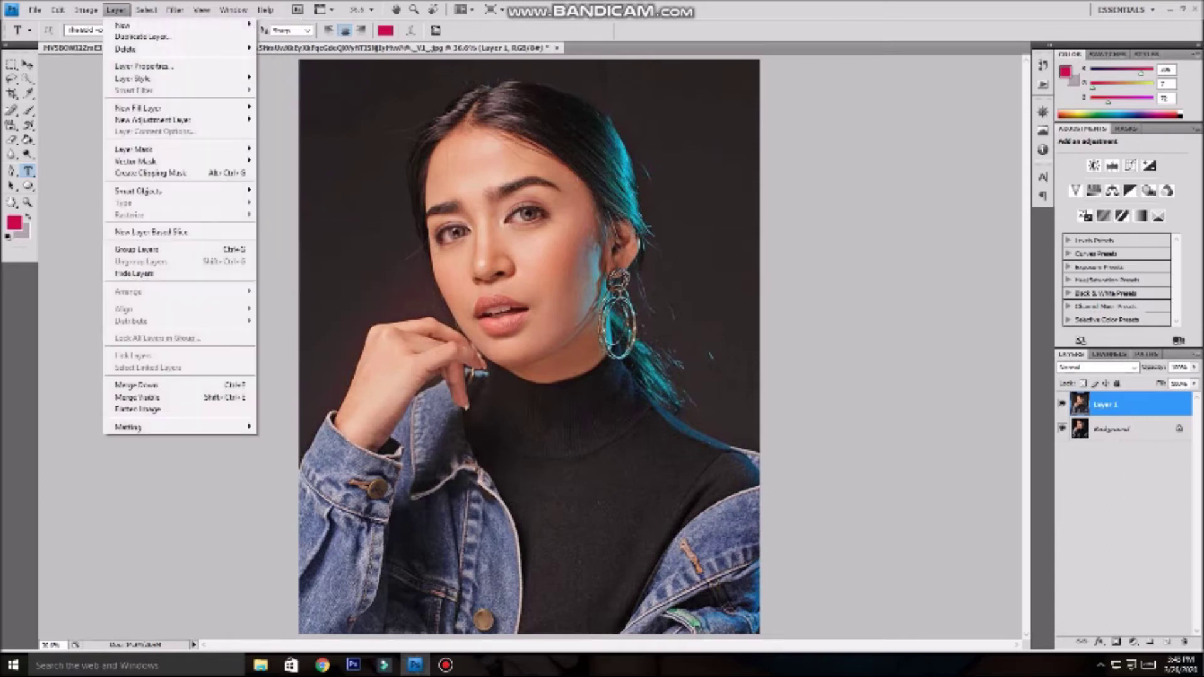
key("Left")
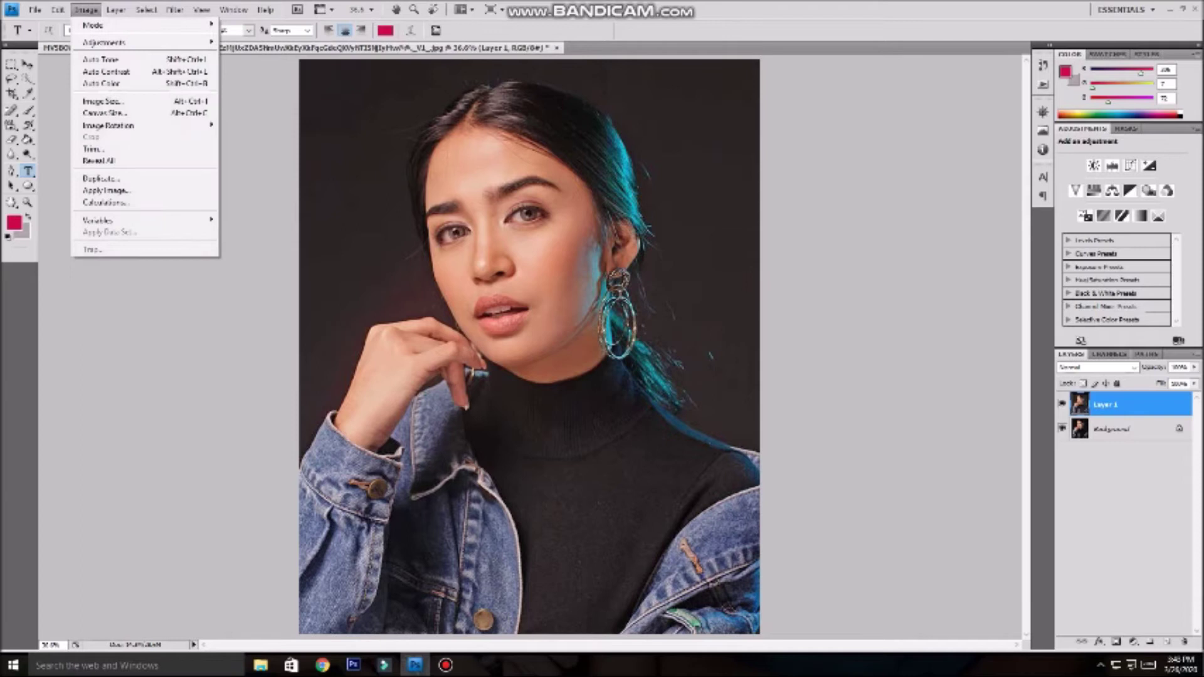
key("Down")
key("Down")
key("Right")
key("Down")
key("Down")
key("Return")
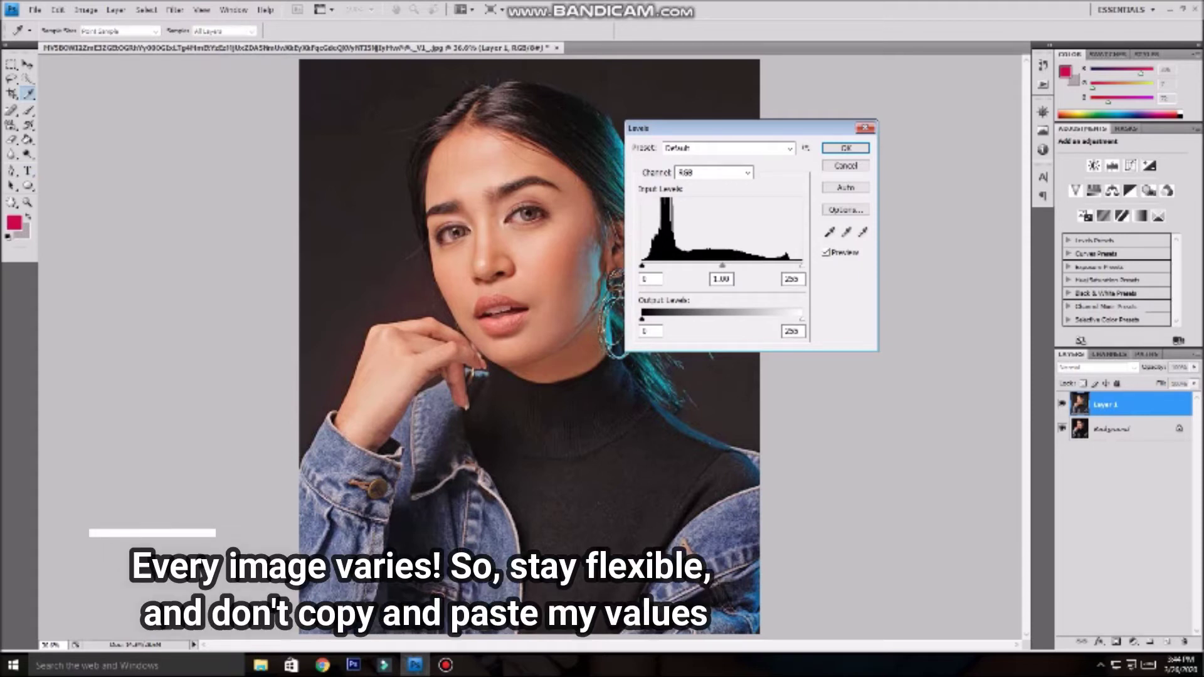
Set Levels input points to 13 black and about 236 white, and apply
left_click_drag(801, 265, 790, 265)
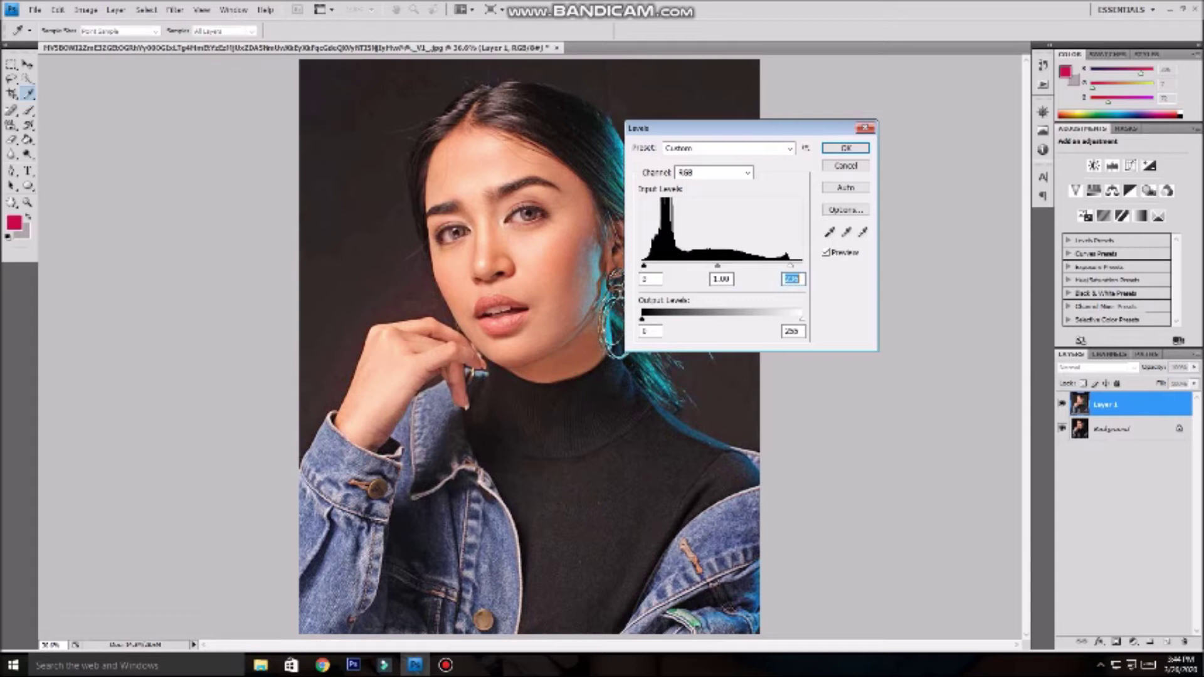
type("13")
key("shift+Tab")
key("shift+Tab")
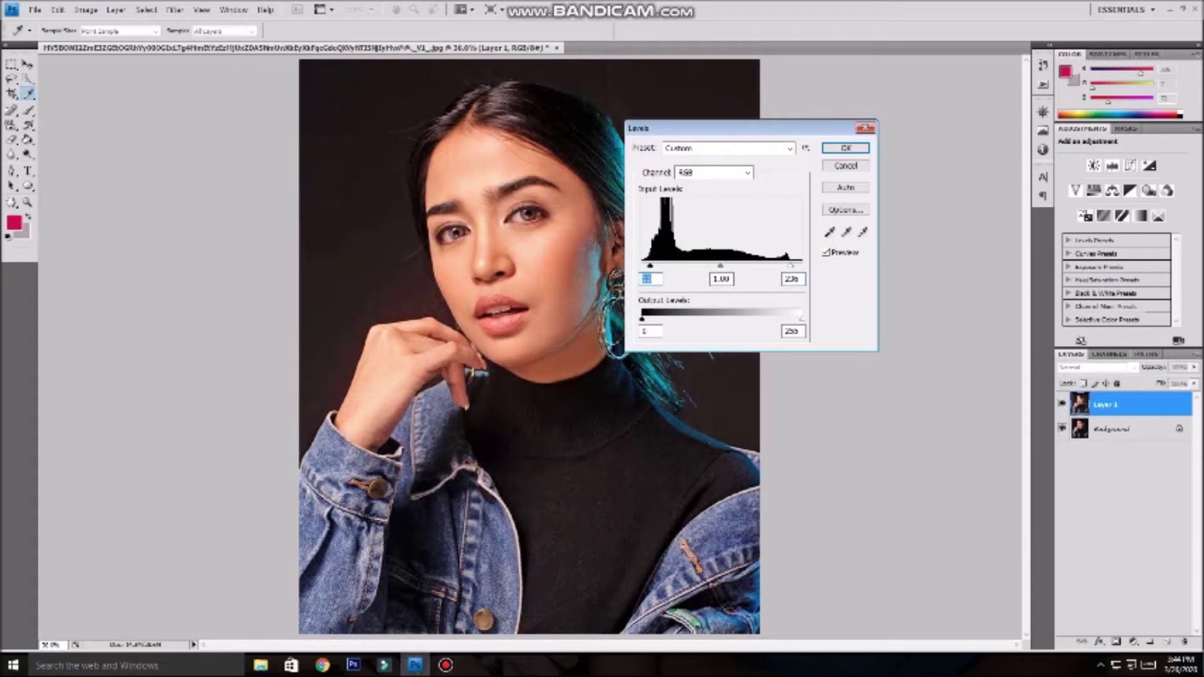
key("Return")
key("t")
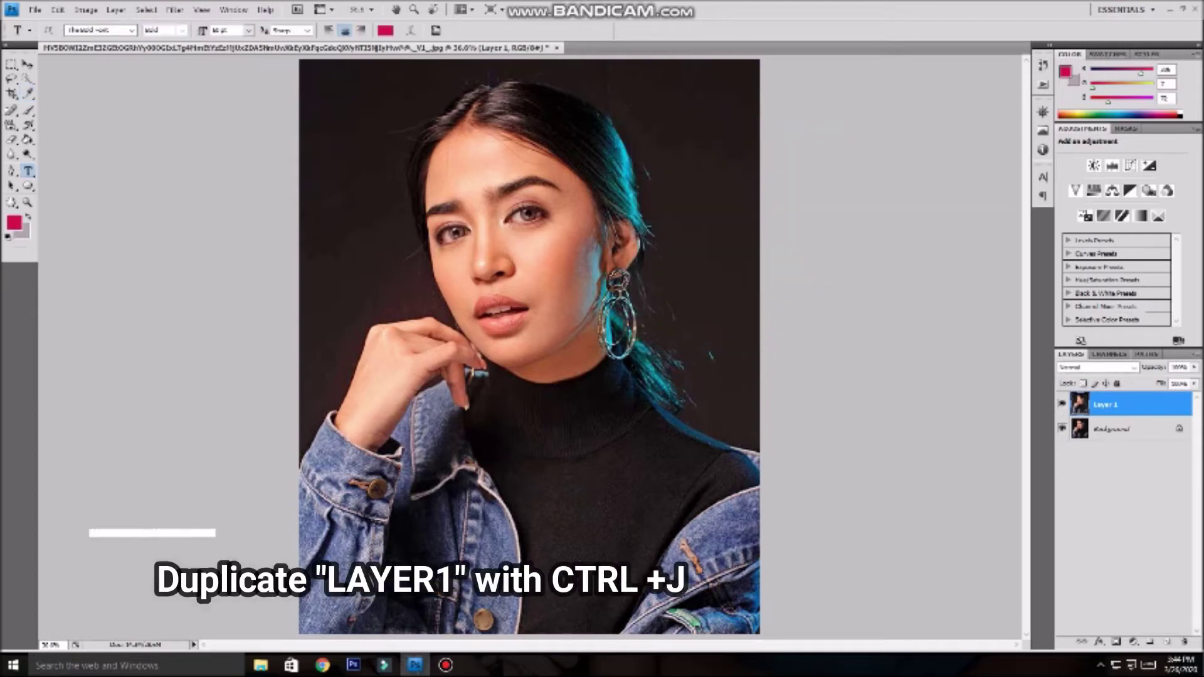
Duplicate Layer 1 and run the High Pass filter on the copy
key("ctrl+j")
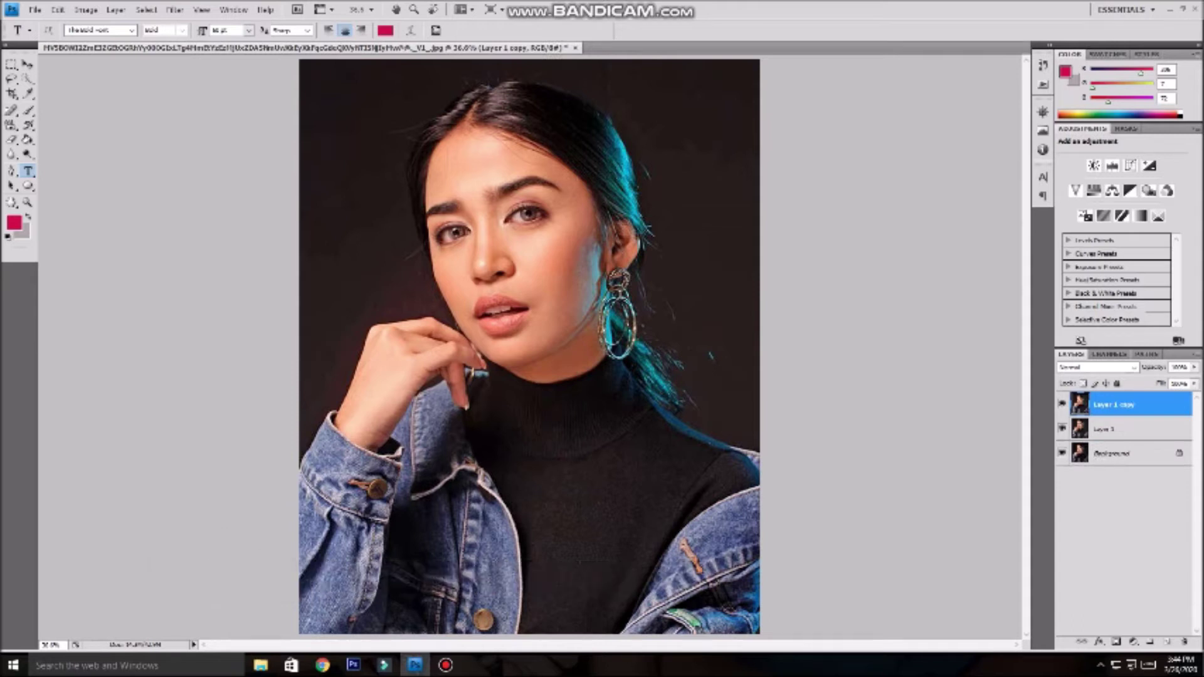
left_click(174, 10)
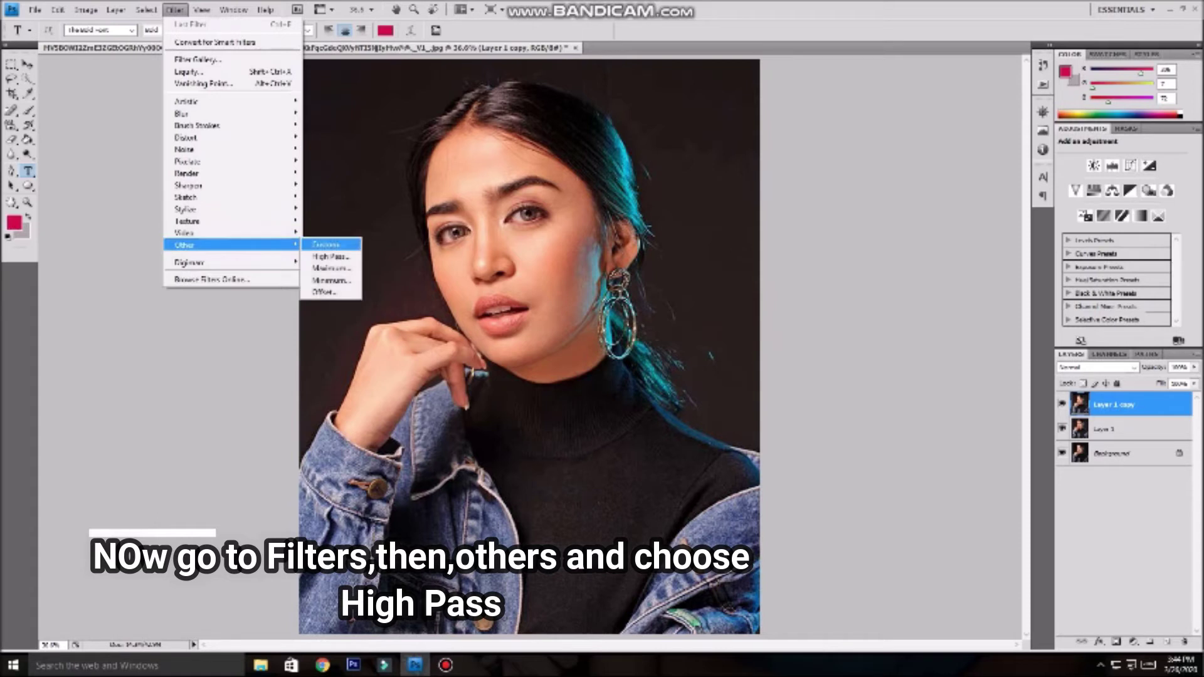
left_click(330, 257)
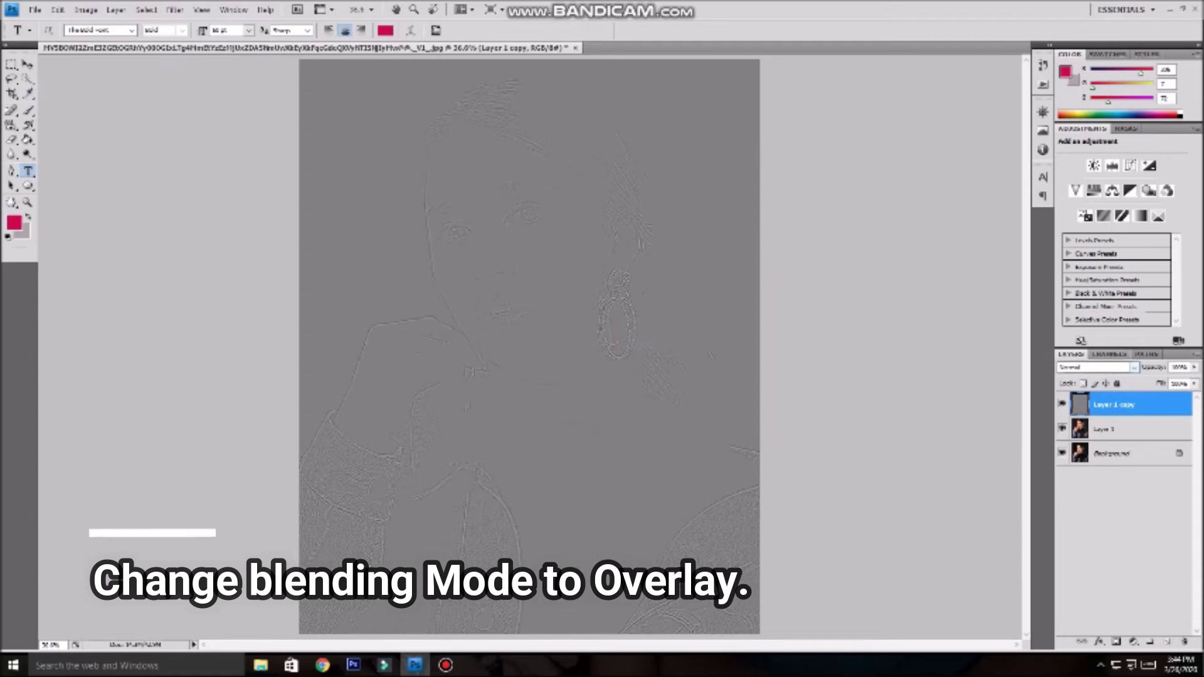
Blend the high-pass copy as Overlay, compare it, and merge it into Layer 1
left_click(1096, 367)
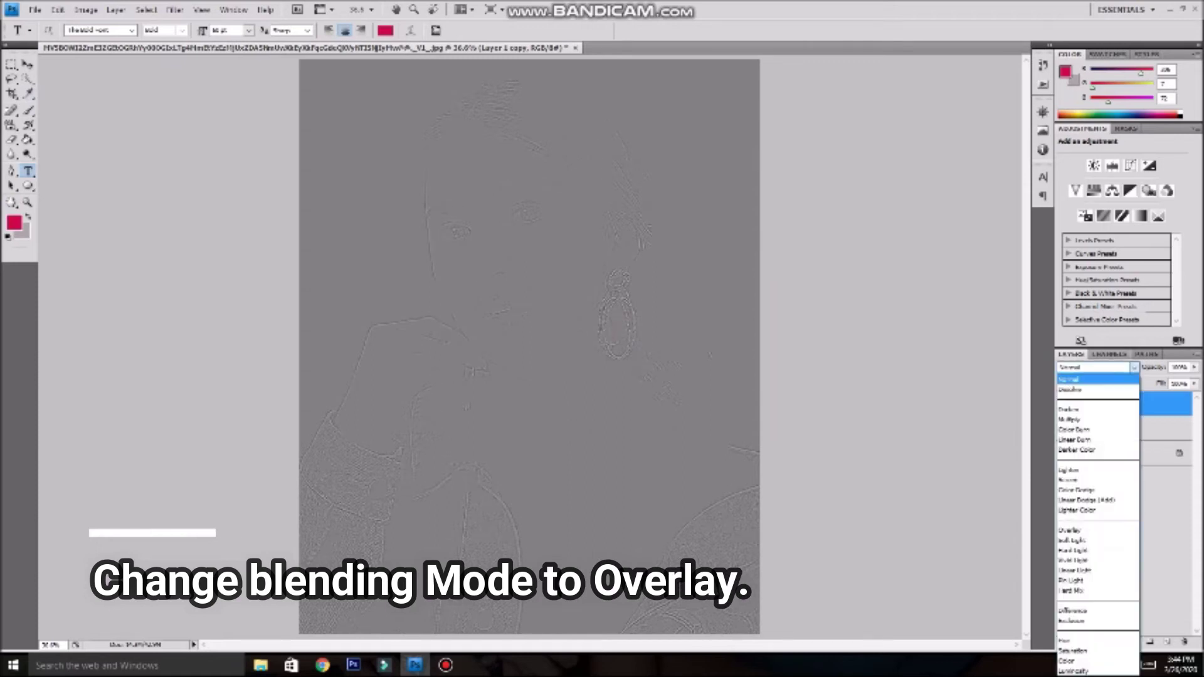
left_click(1072, 530)
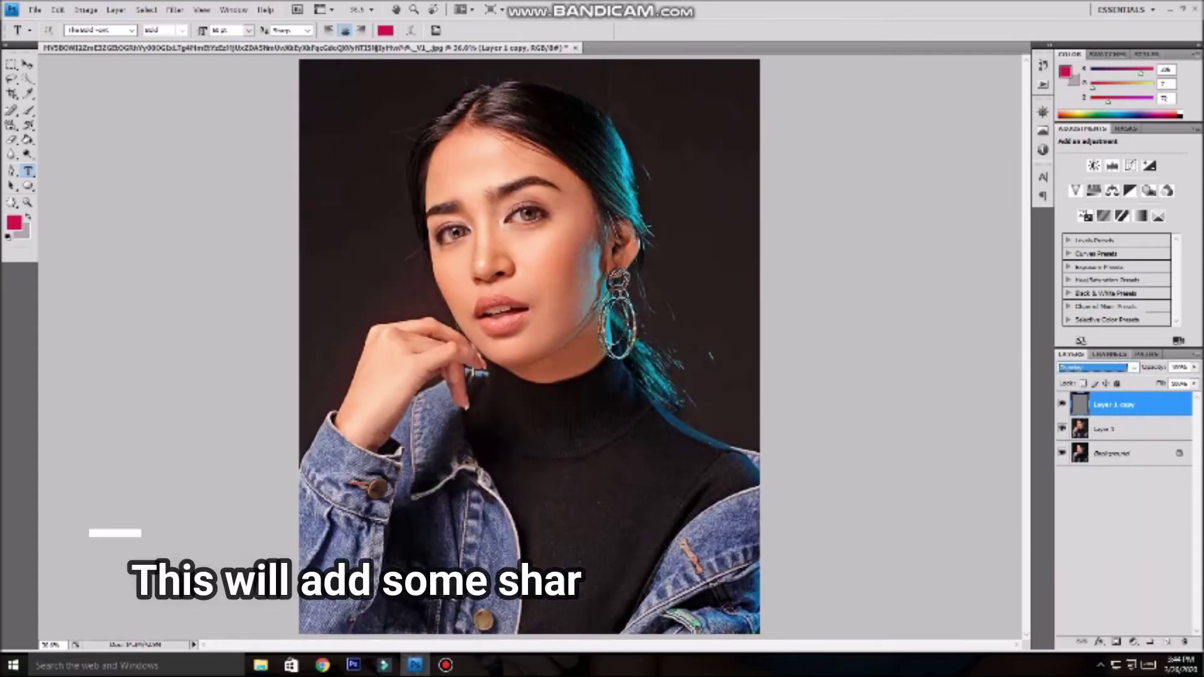
left_click(1061, 405)
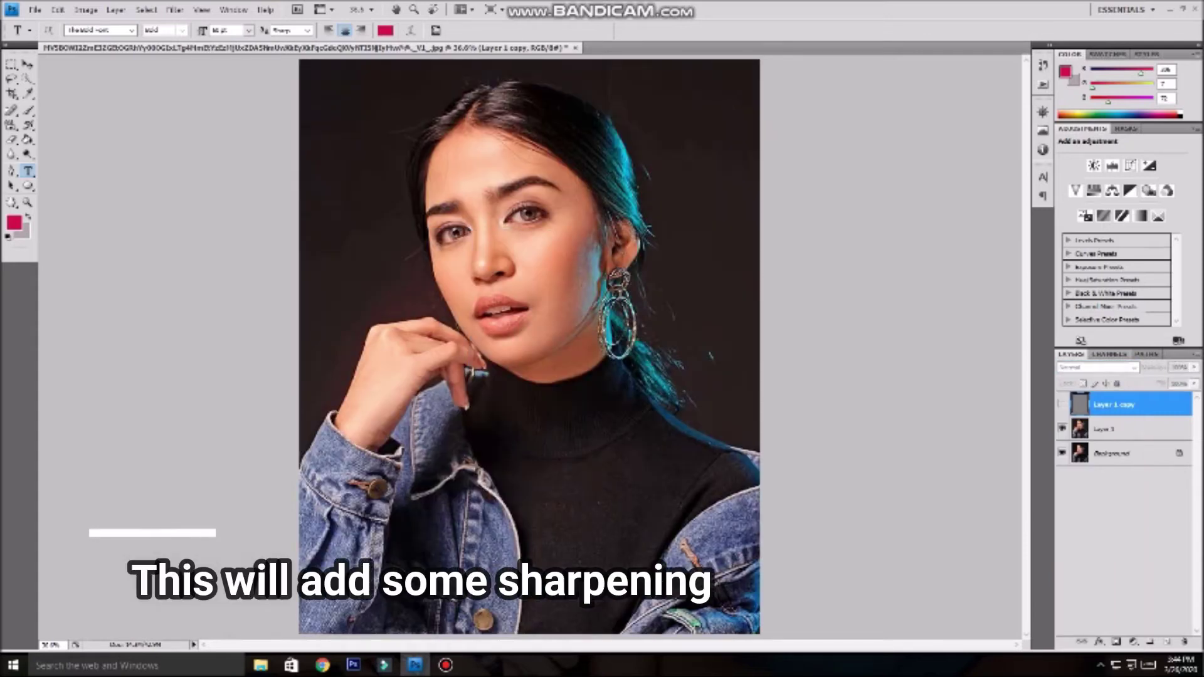
left_click(1062, 405)
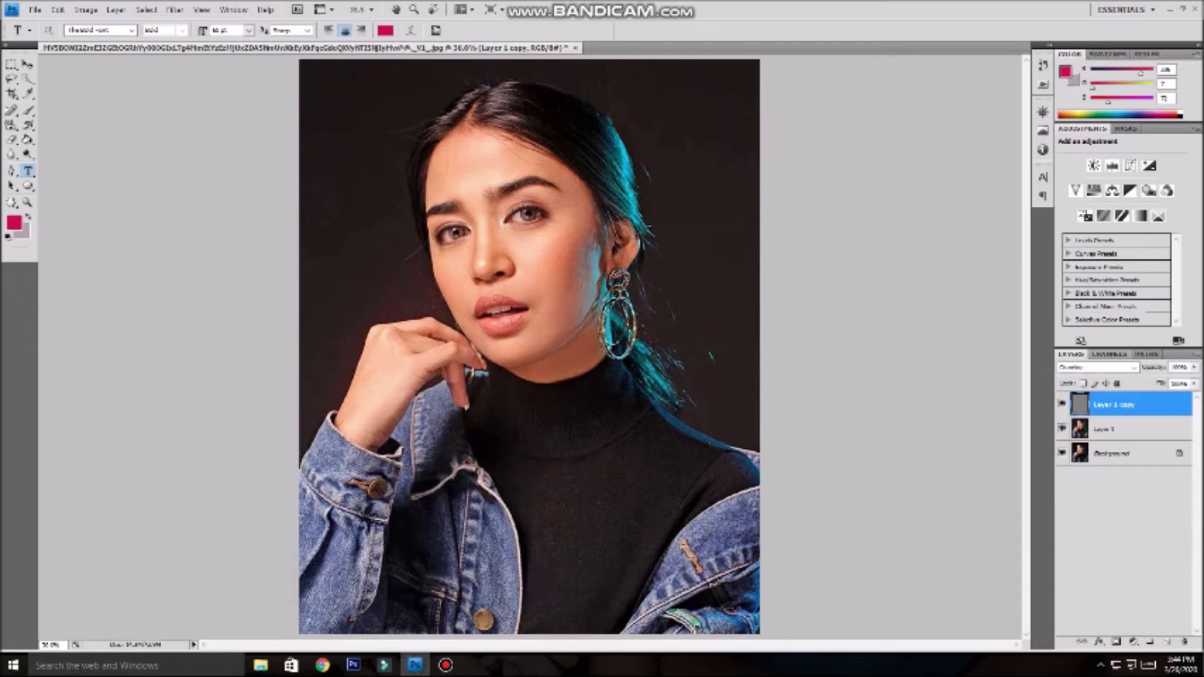
key("ctrl+e")
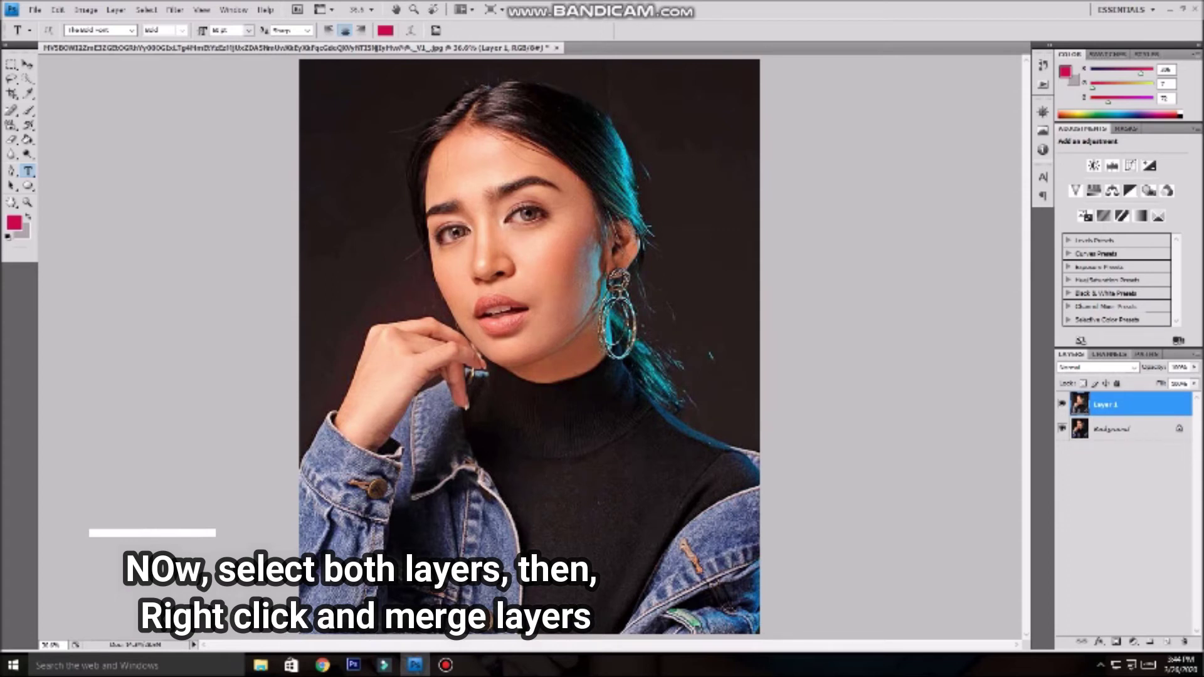
Apply Unsharp Mask to Layer 1 with radius 2.3, threshold 0, and a tuned amount
left_click(175, 10)
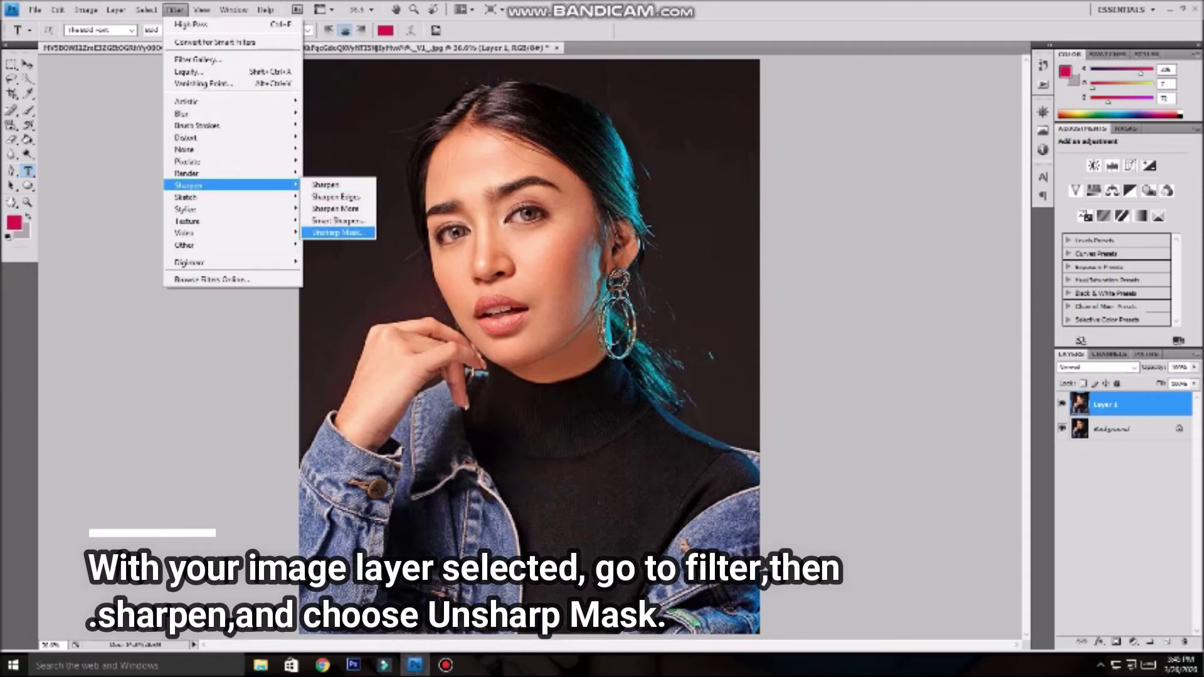
left_click(337, 233)
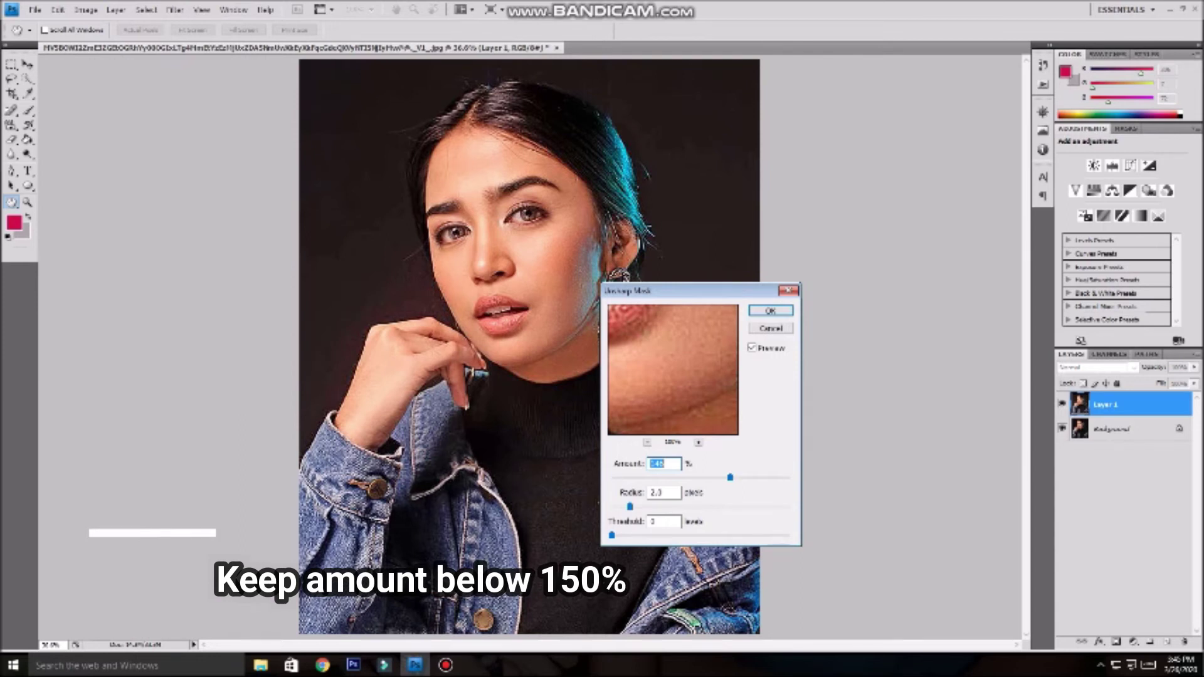
key("Up")
key("Up")
key("Up")
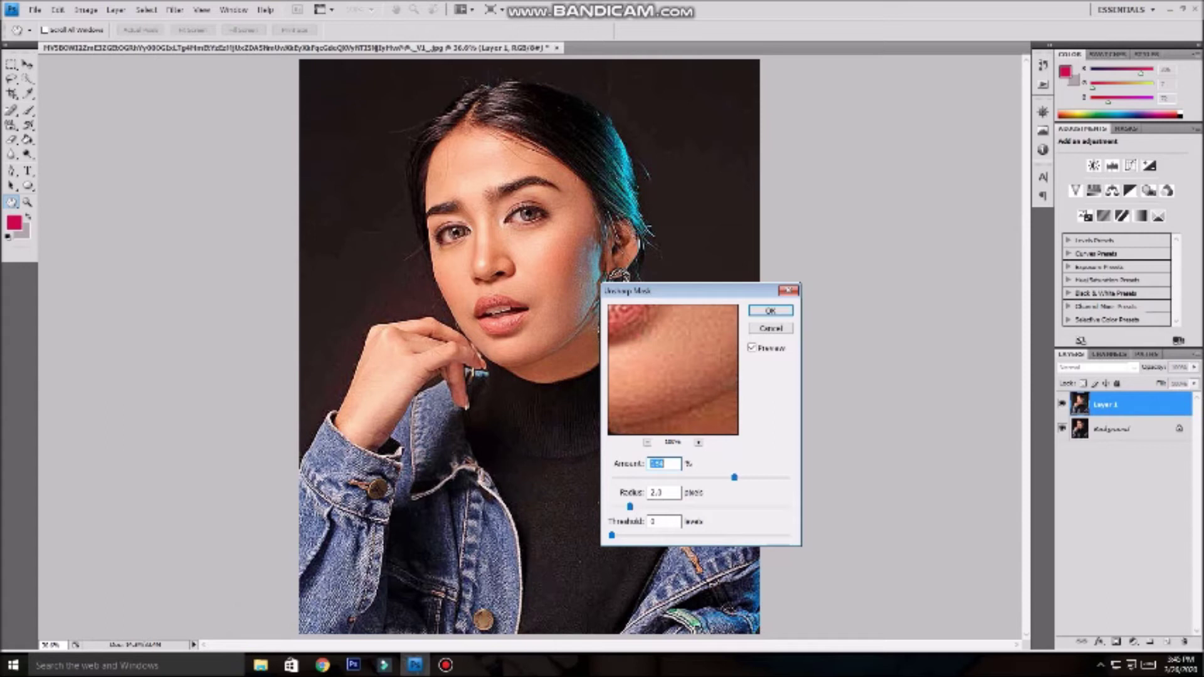
key("Up")
key("Up")
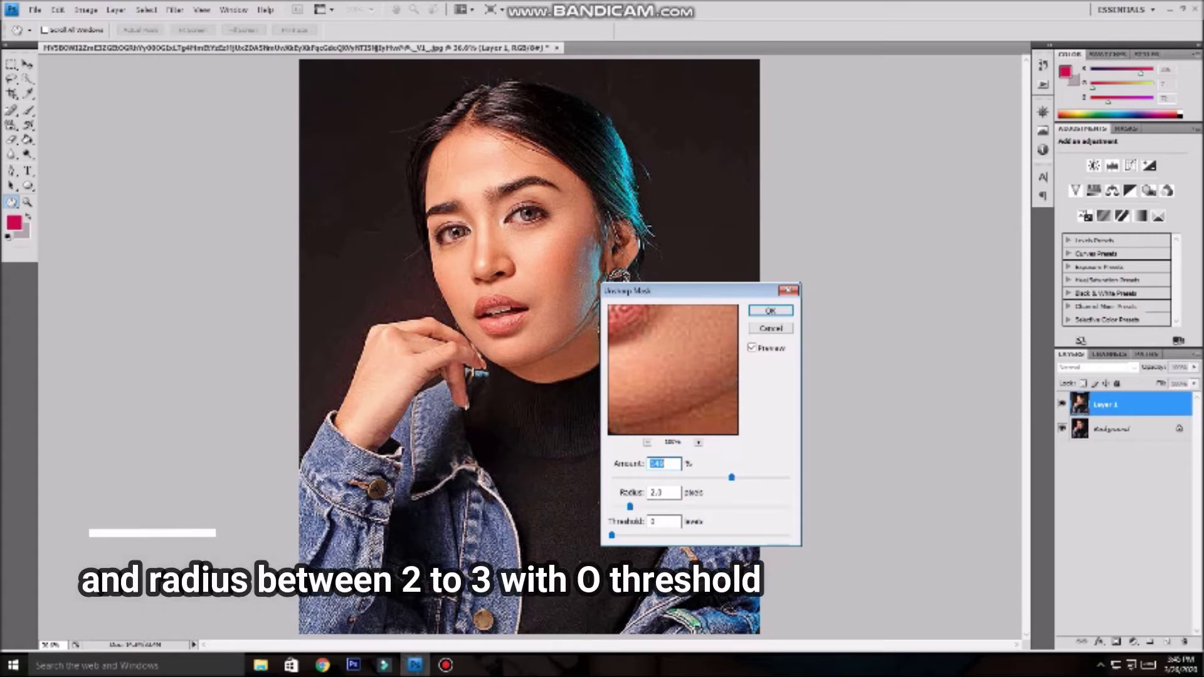
key("Down")
key("Down")
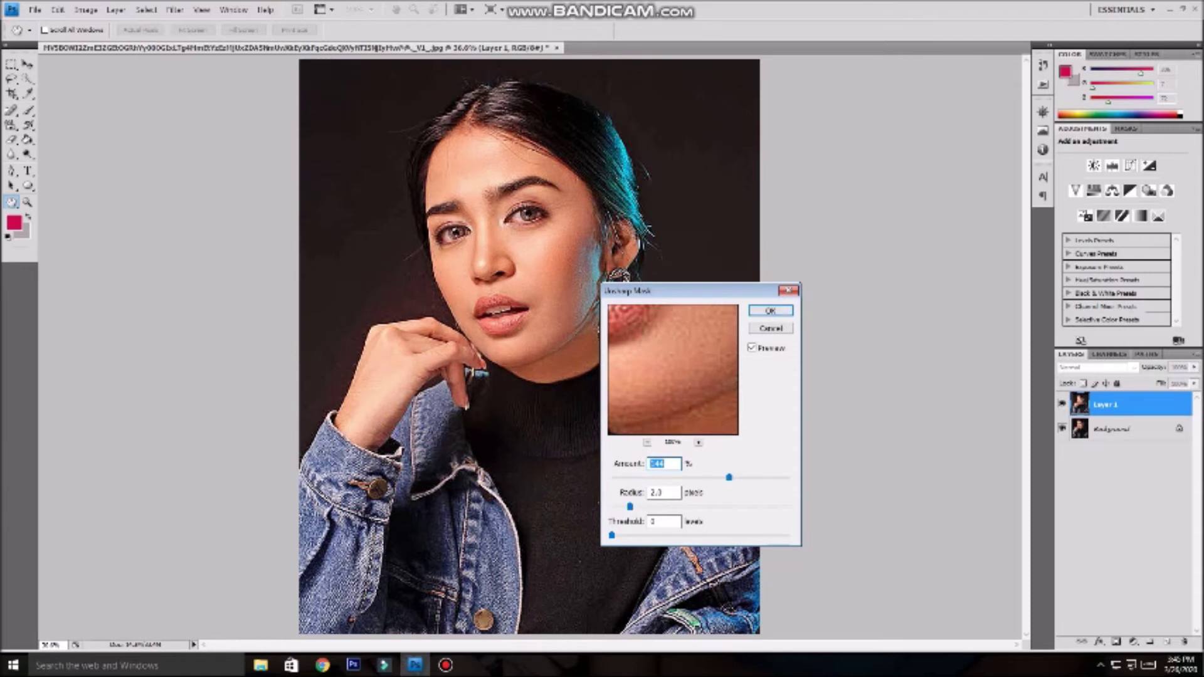
left_click(770, 310)
key("t")
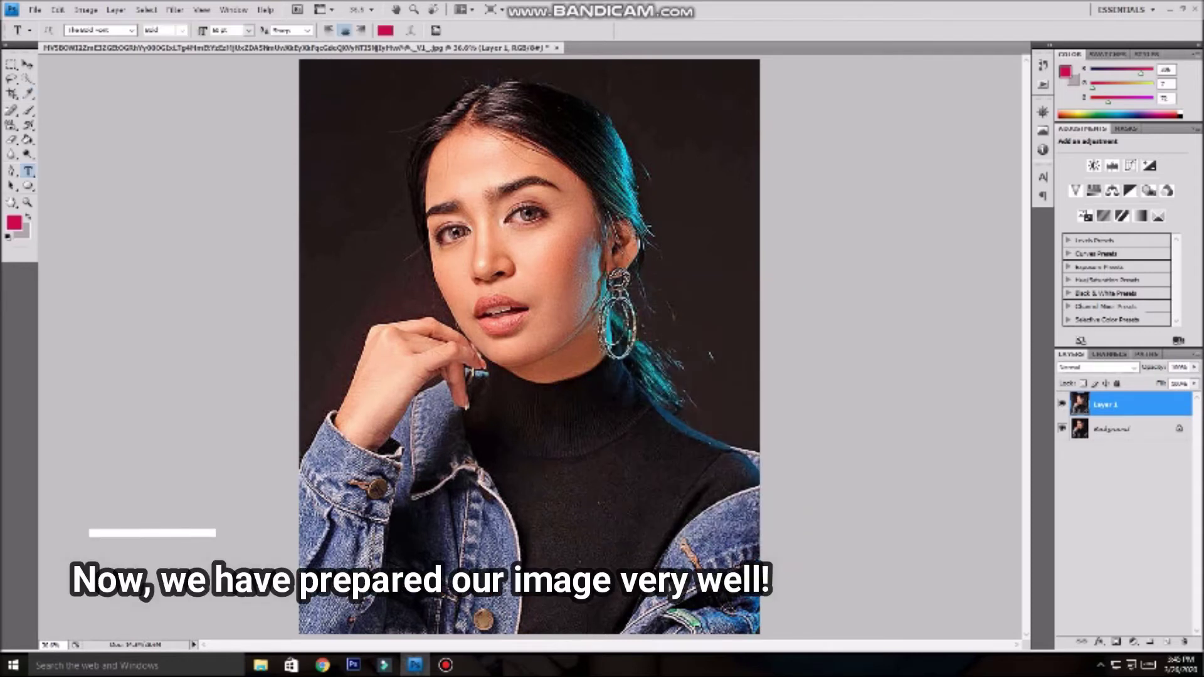
Apply the Stylize > Diffuse filter in Anisotropic mode to Layer 1
left_click(175, 10)
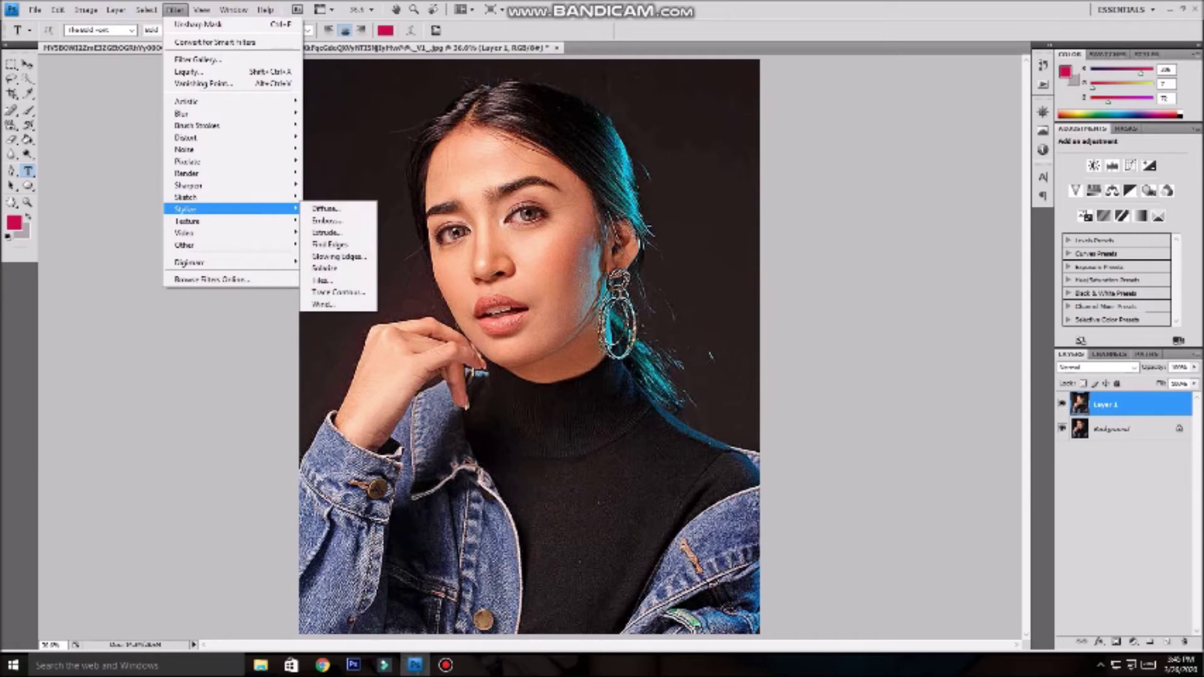
left_click(325, 208)
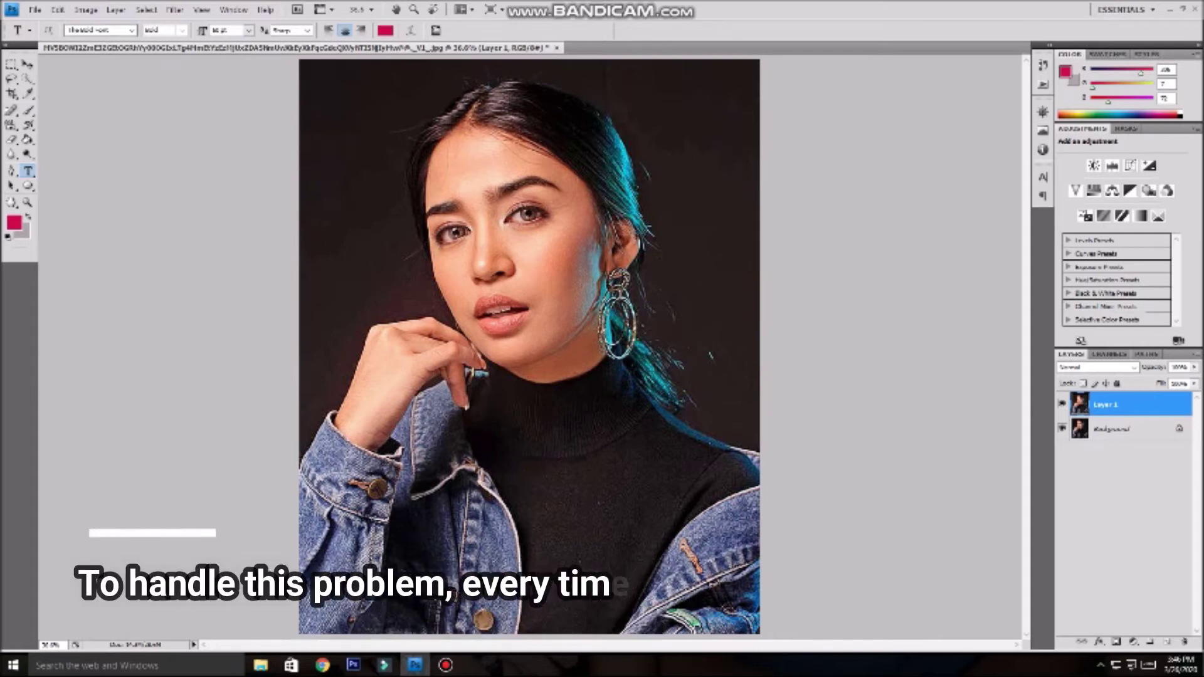
Rotate the portrait 90° twice, reapplying Diffuse after each quarter turn
left_click(86, 11)
mouse_move(108, 125)
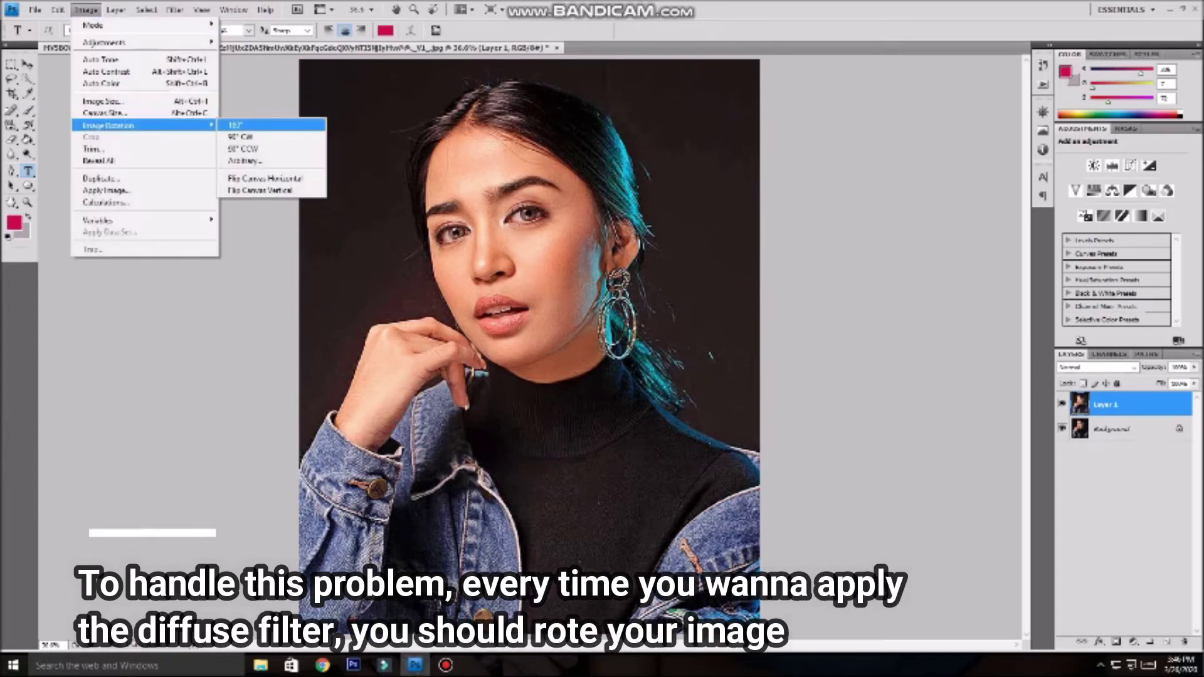
left_click(240, 136)
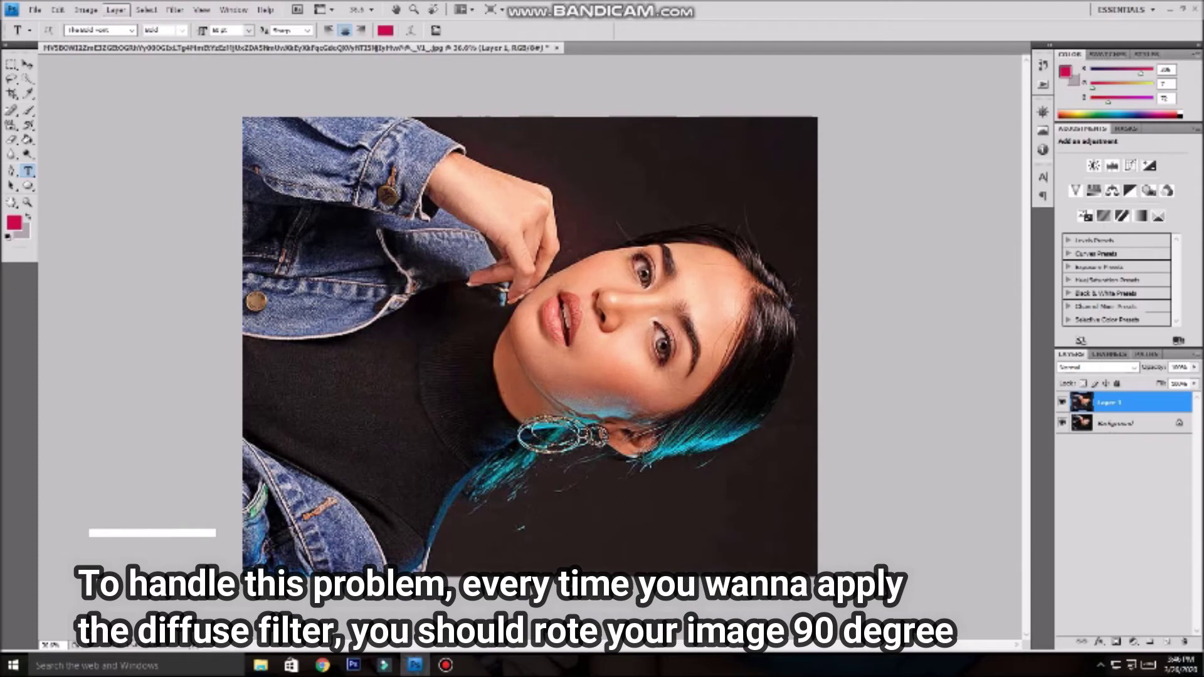
left_click(175, 10)
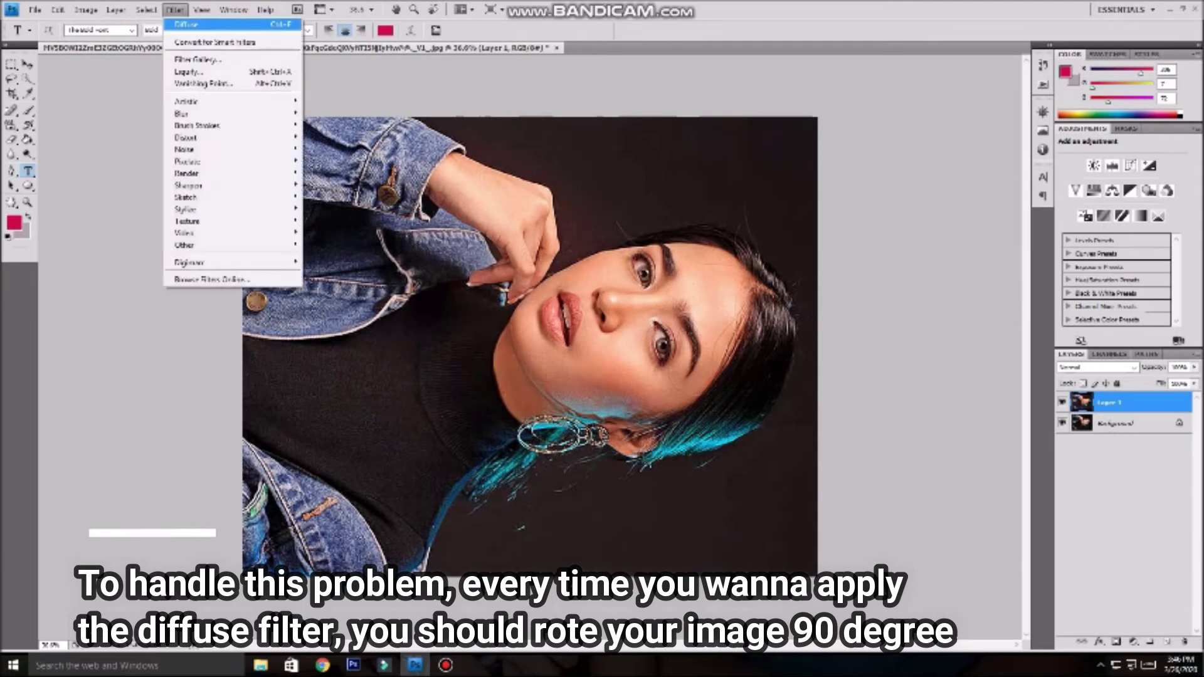
left_click(185, 23)
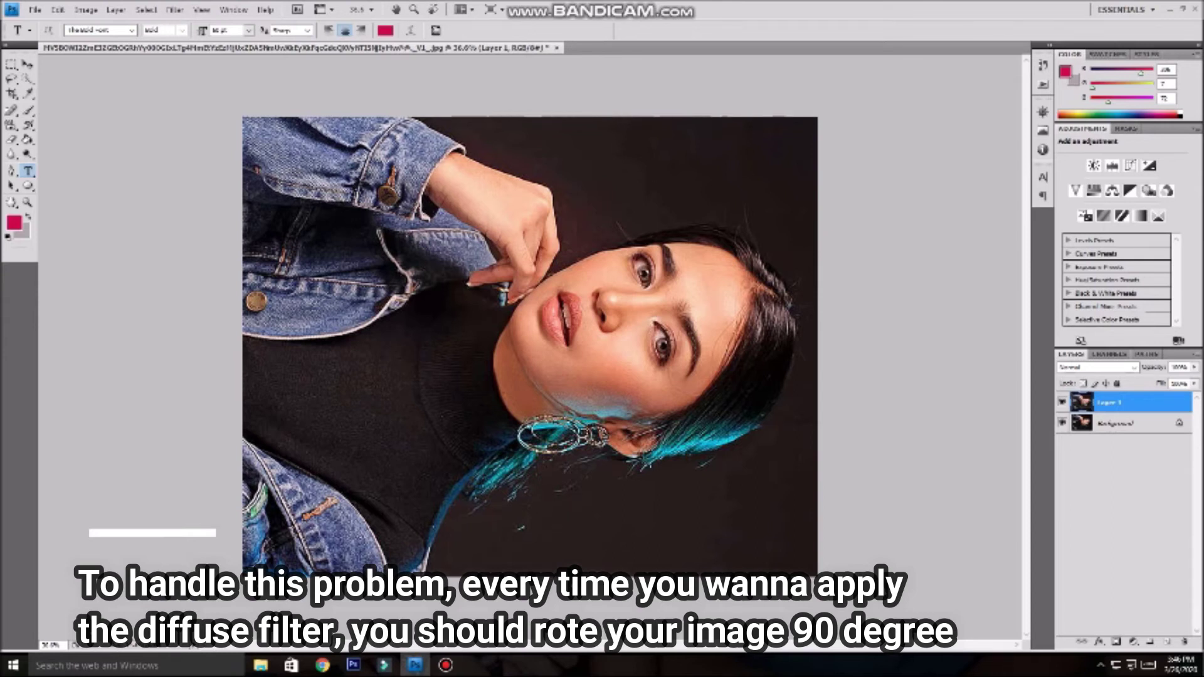
left_click(86, 10)
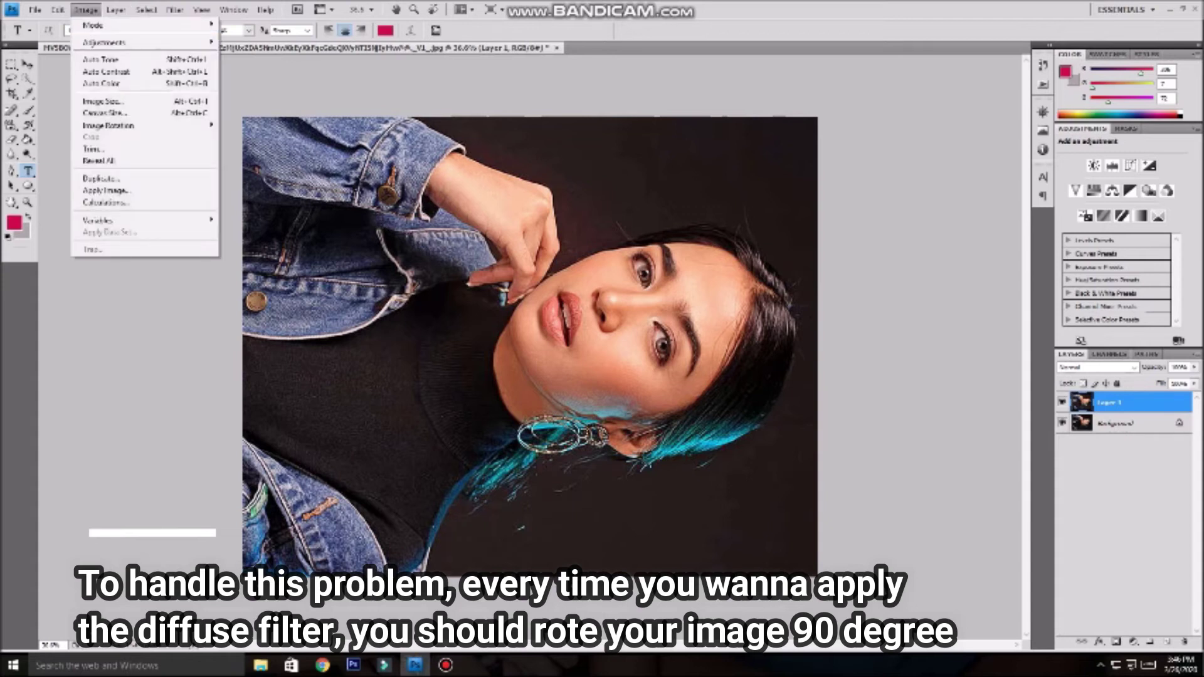
mouse_move(108, 125)
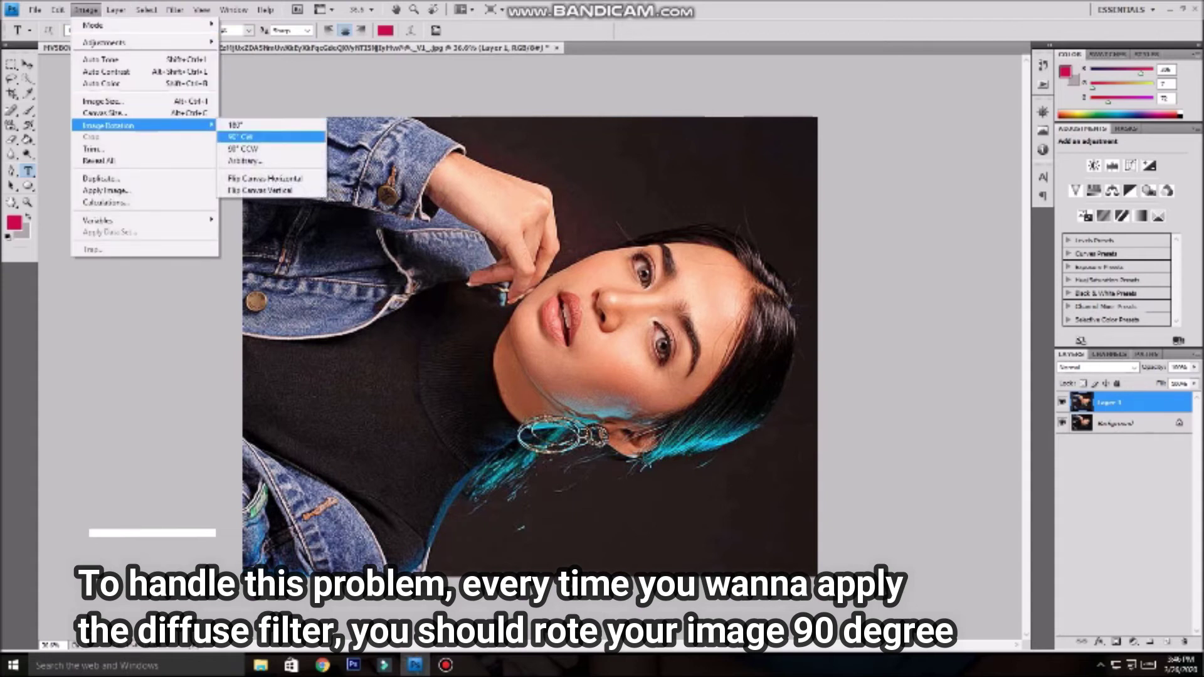
left_click(240, 137)
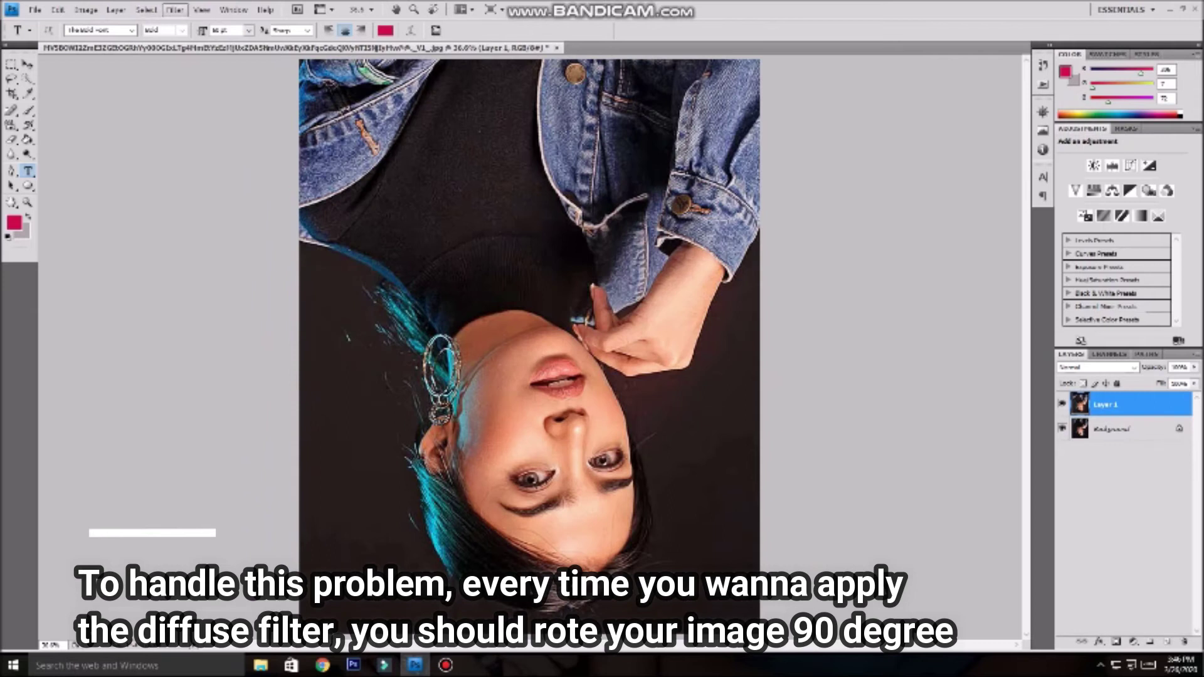
left_click(175, 10)
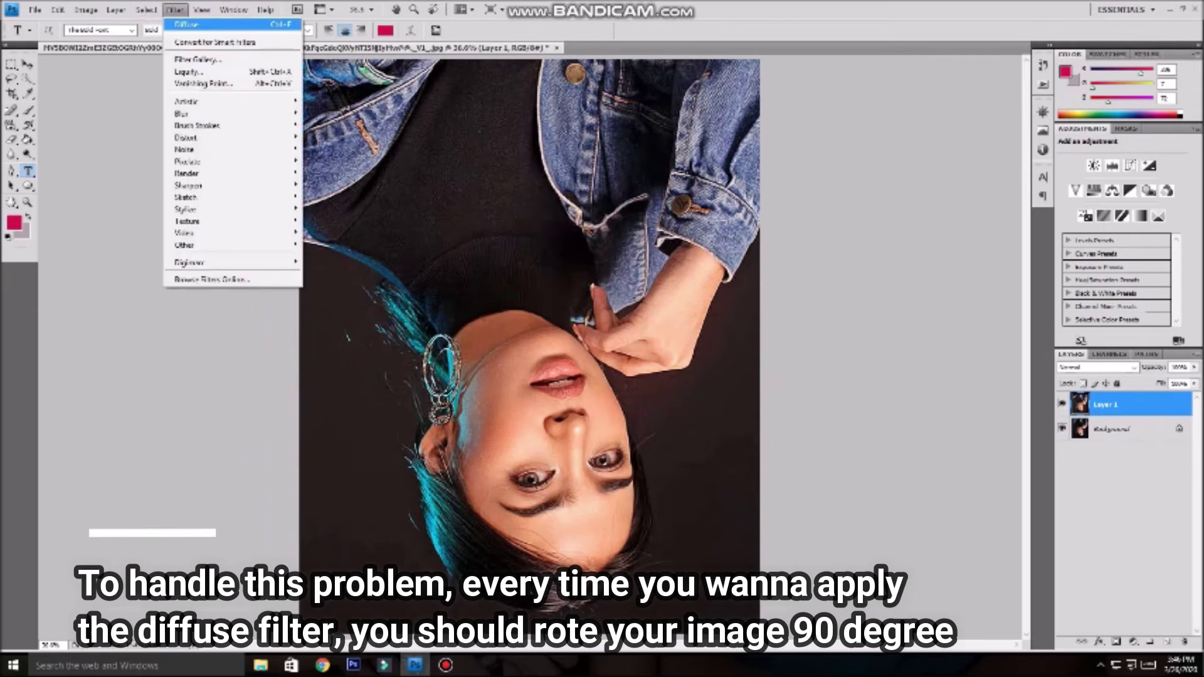
left_click(186, 23)
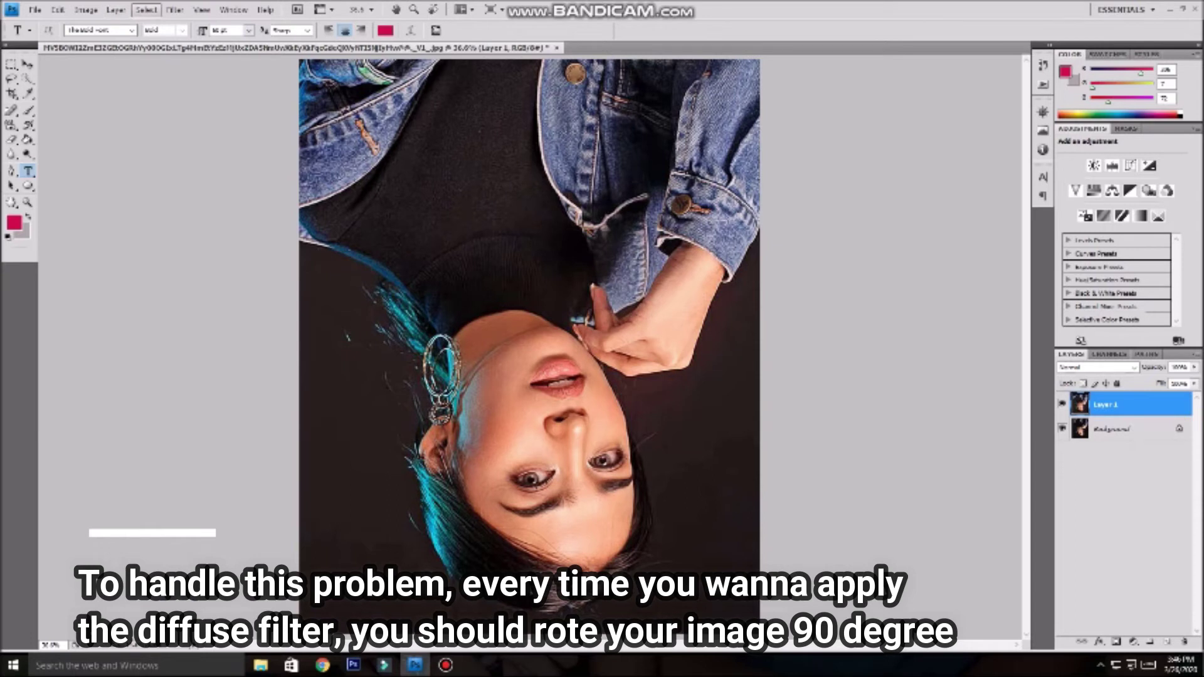
Rotate two more quarter turns back to upright, reapplying Diffuse in between
left_click(86, 9)
mouse_move(111, 125)
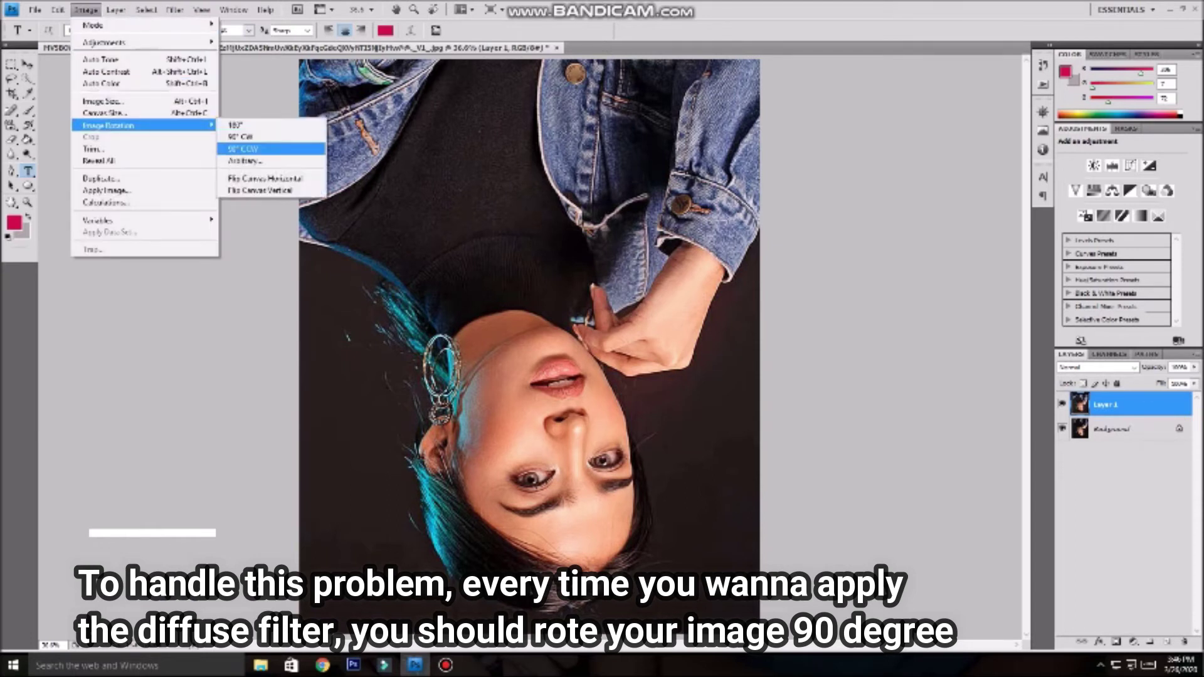
left_click(242, 149)
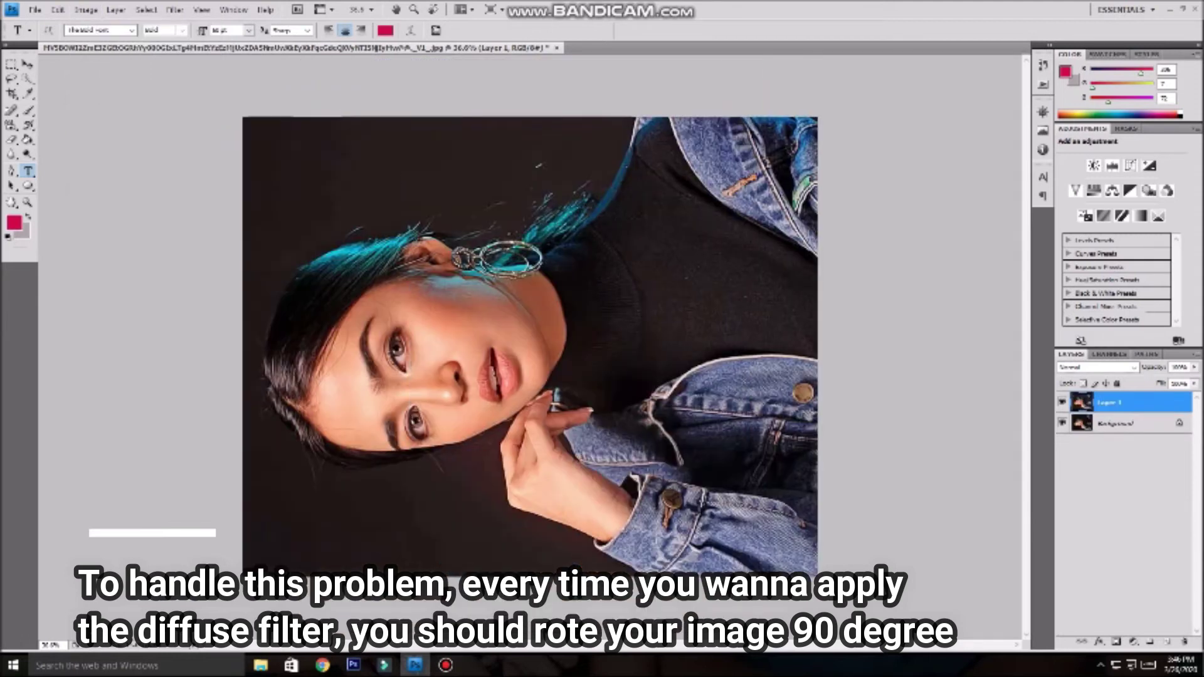
left_click(175, 9)
left_click(174, 10)
left_click(86, 9)
mouse_move(108, 125)
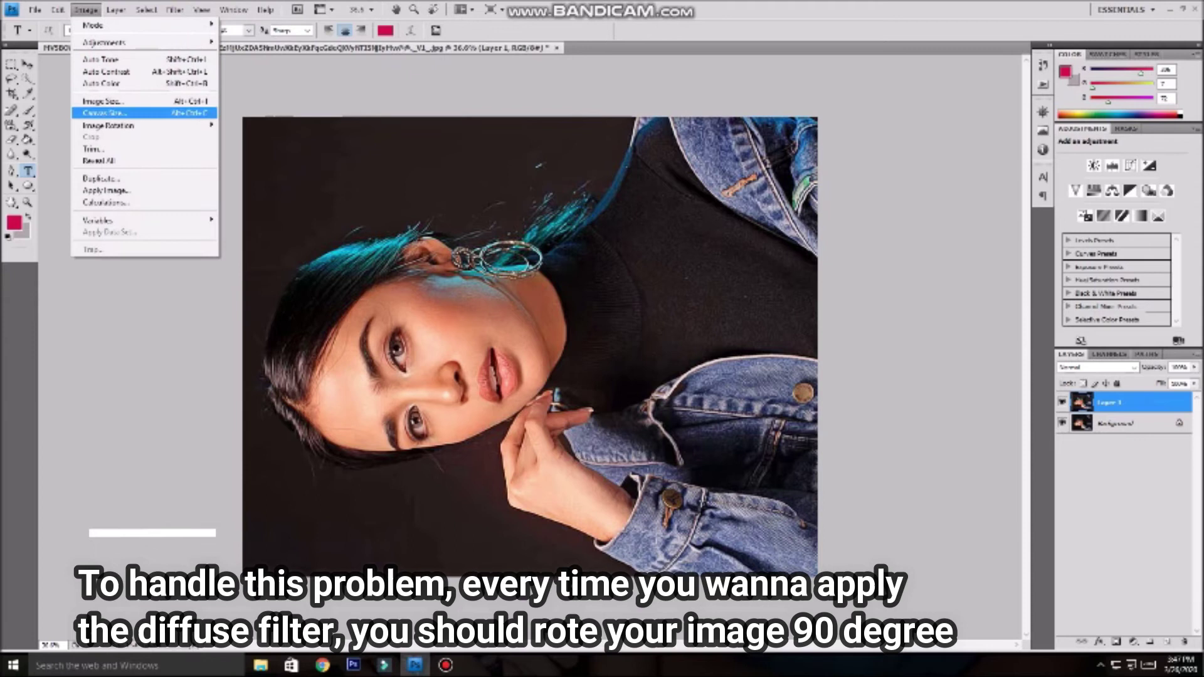
left_click(244, 136)
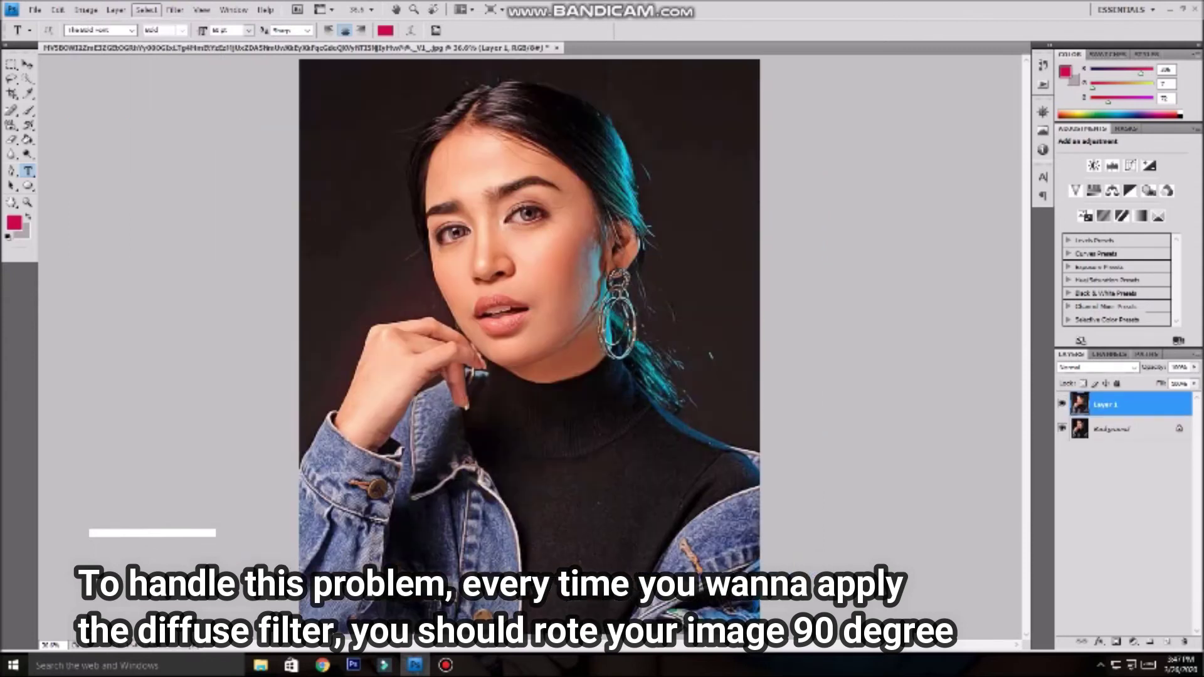
left_click(174, 10)
left_click(186, 23)
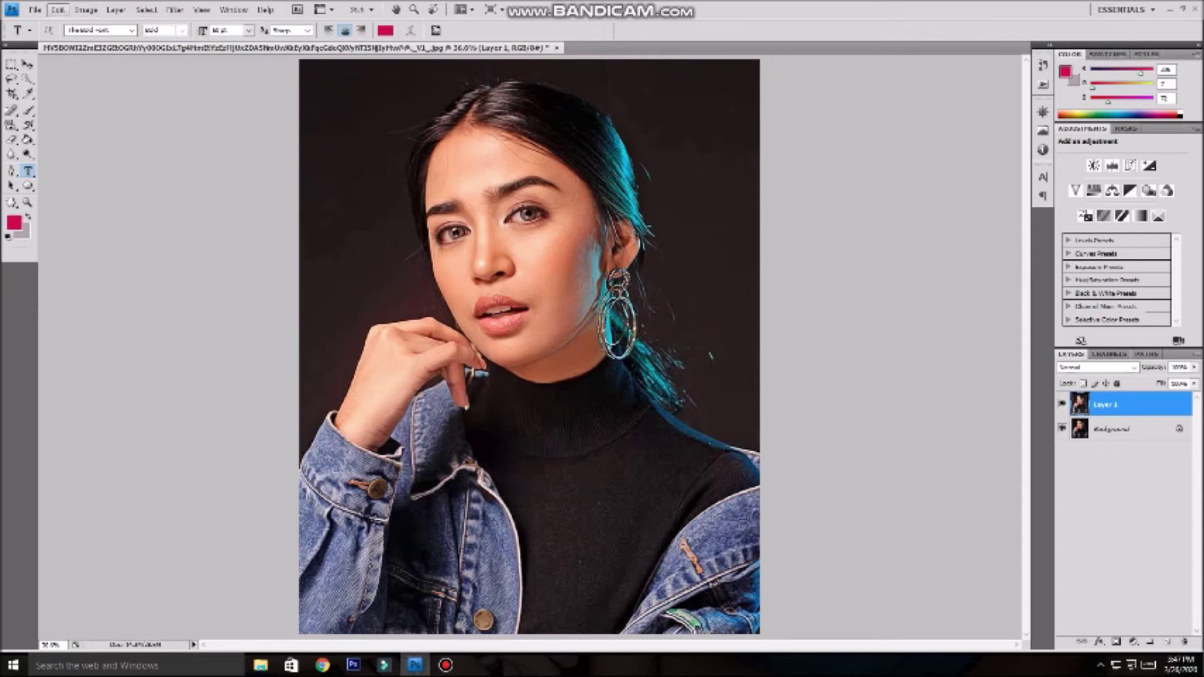
left_click(85, 9)
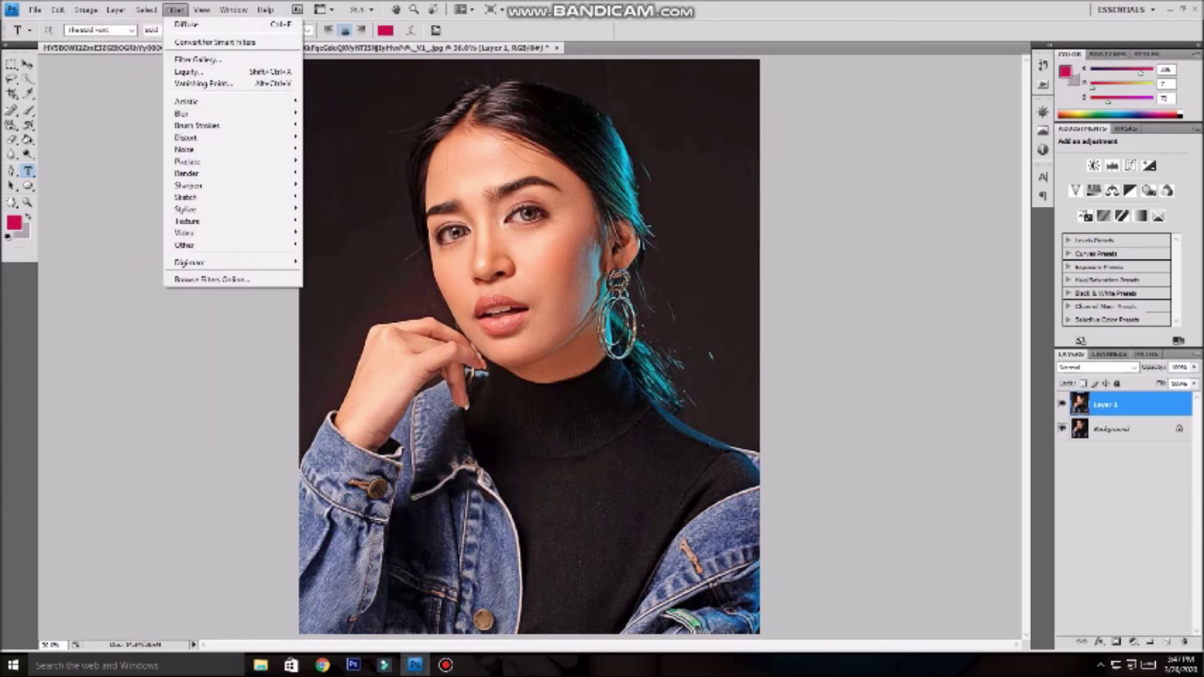
Hide and reshow Layer 1 to compare the diffused portrait with the original
key("Escape")
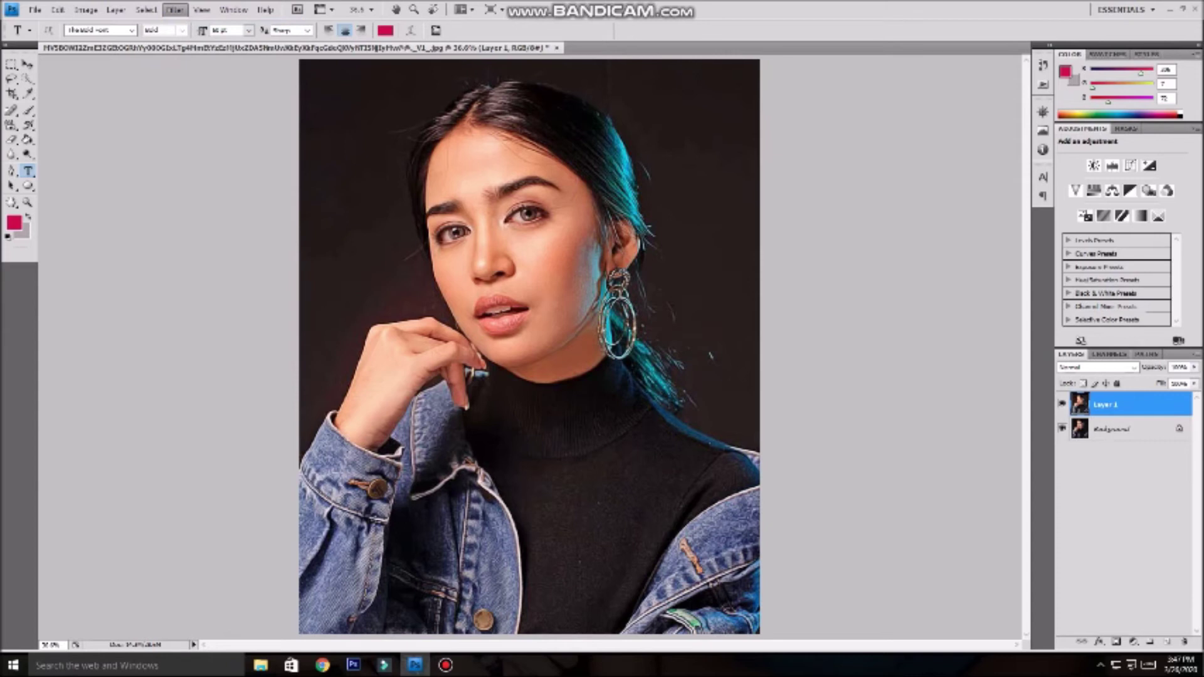
key("Escape")
left_click(1062, 404)
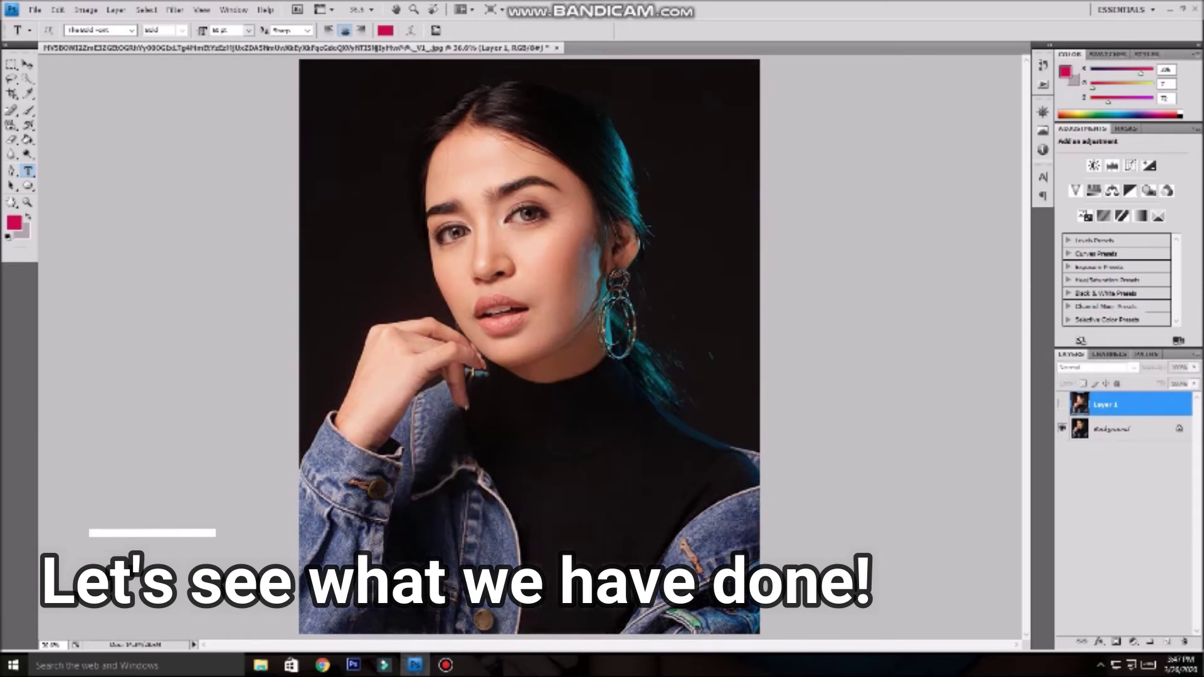
left_click(1062, 403)
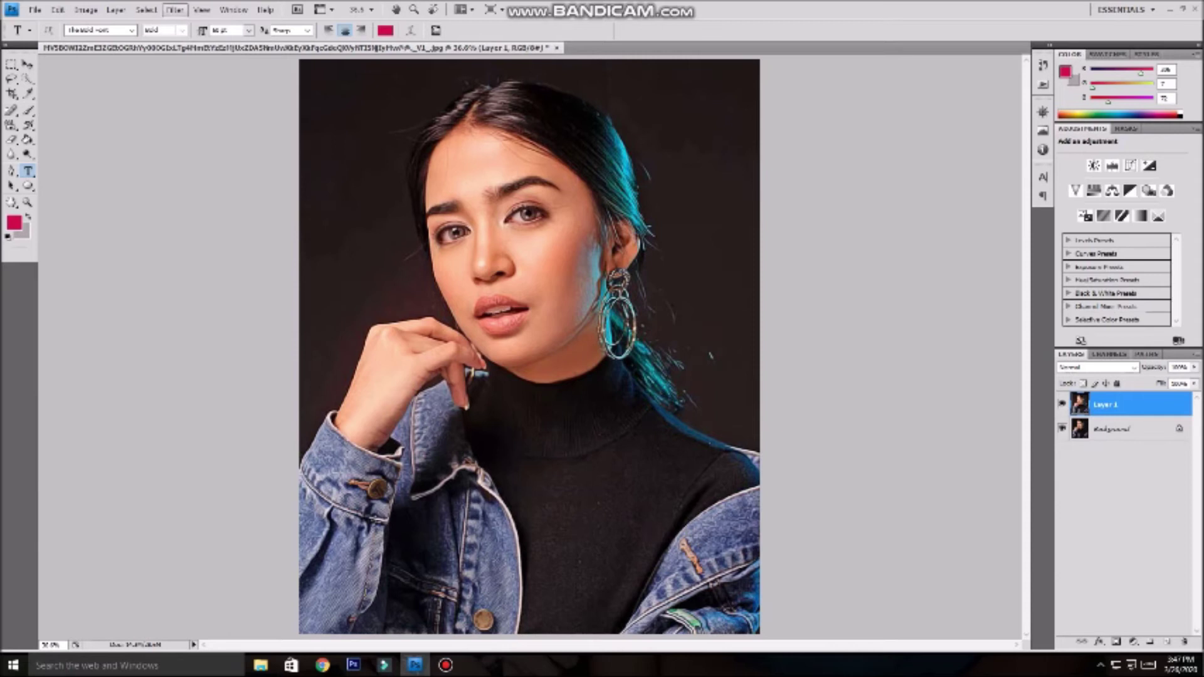
left_click(175, 10)
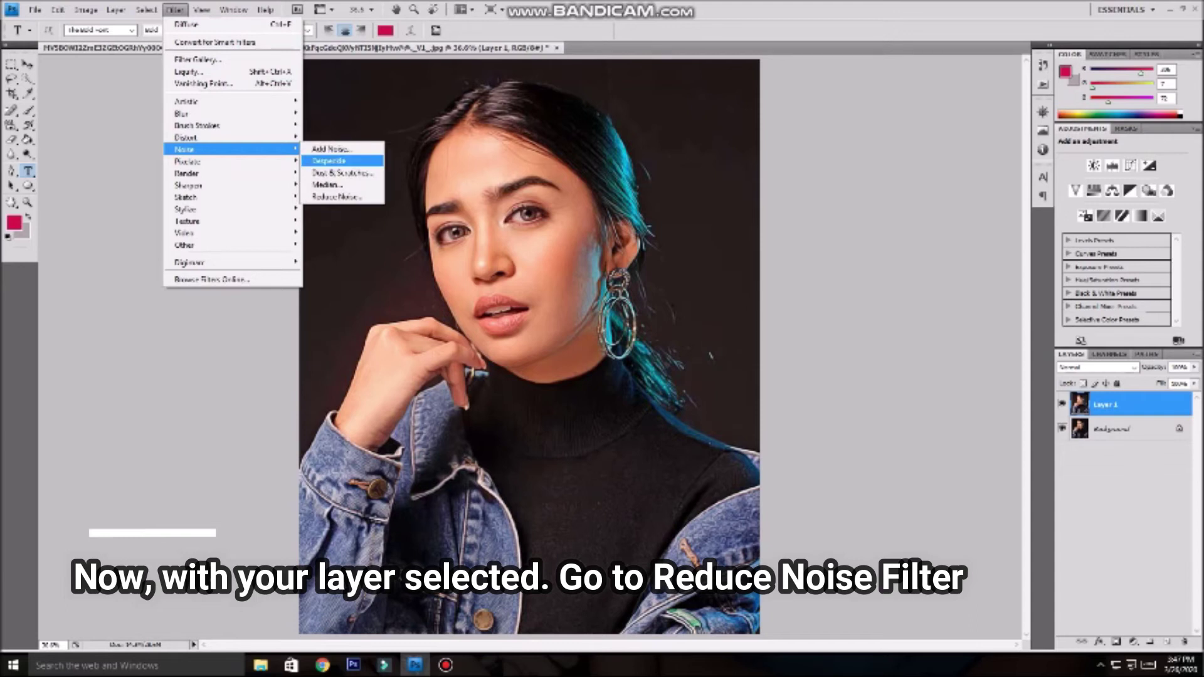
Apply Reduce Noise with Preserve Details and Color Noise at 0 and raised Sharpen Details
left_click(338, 197)
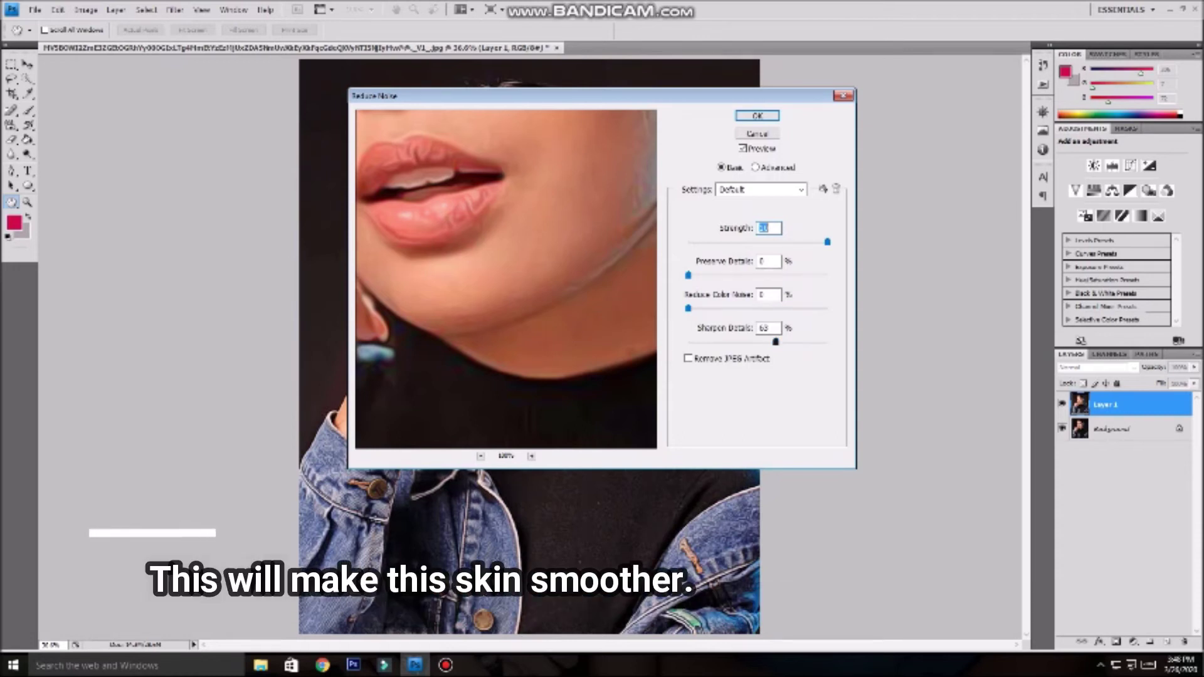
left_click_drag(775, 341, 779, 341)
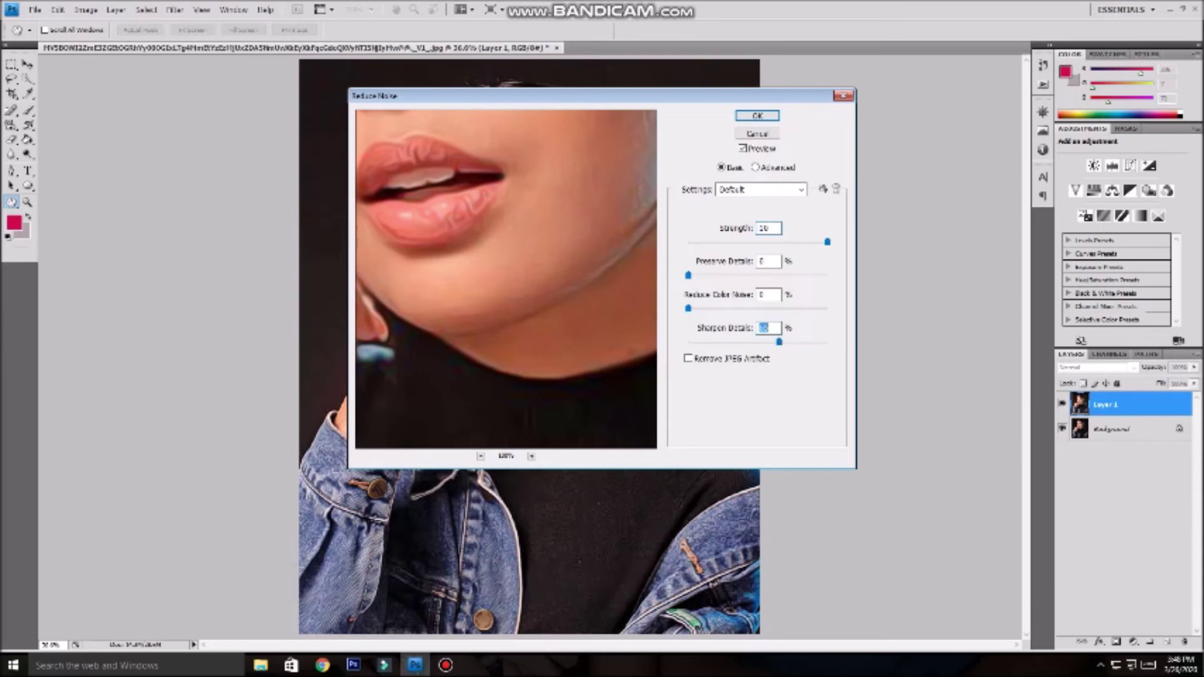
key("Return")
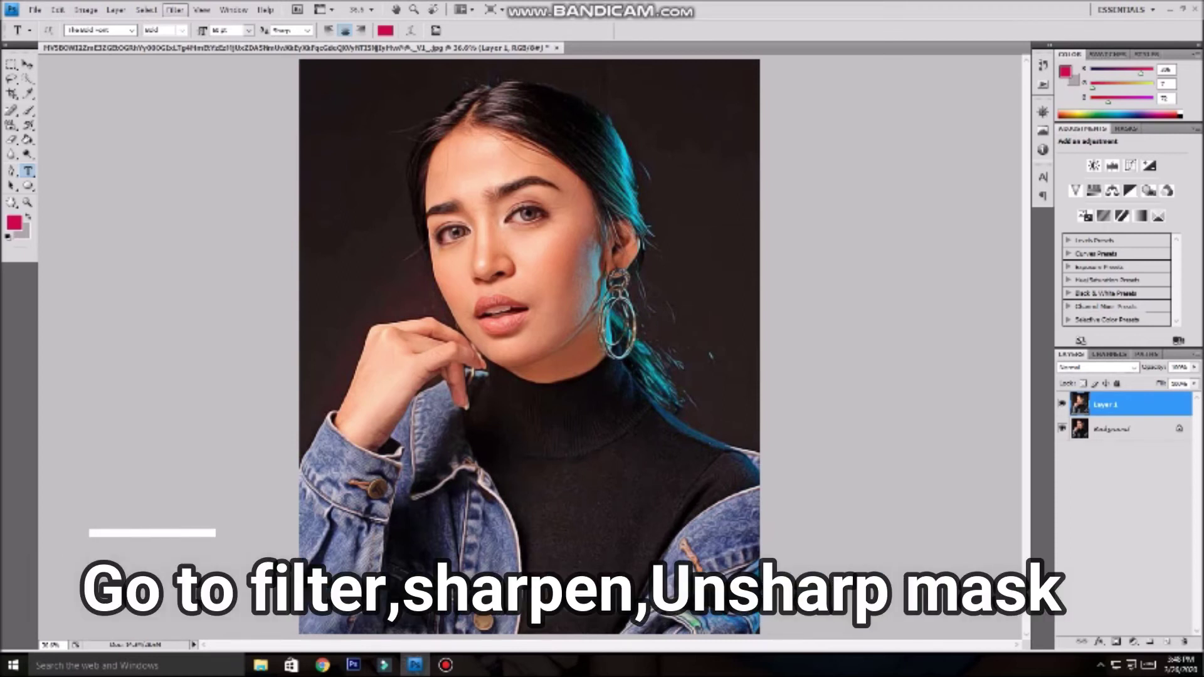
Sharpen Layer 1 with Unsharp Mask (radius 2.3, threshold 0), then duplicate it as Layer 1 copy
left_click(175, 9)
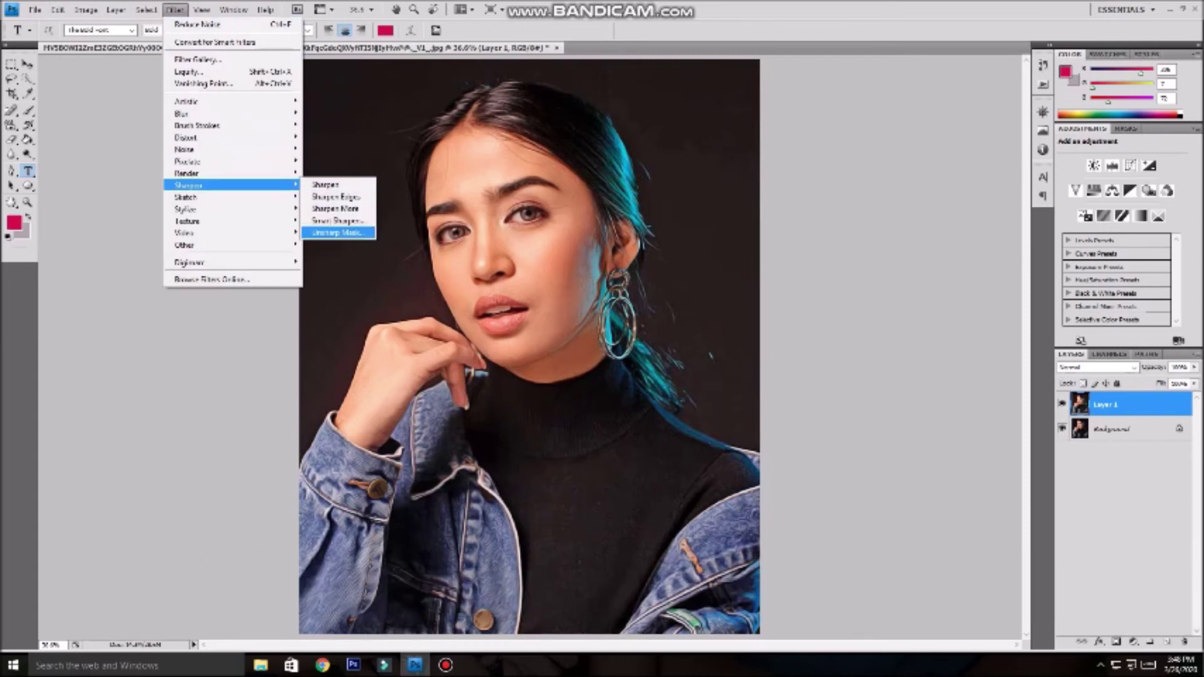
left_click(337, 232)
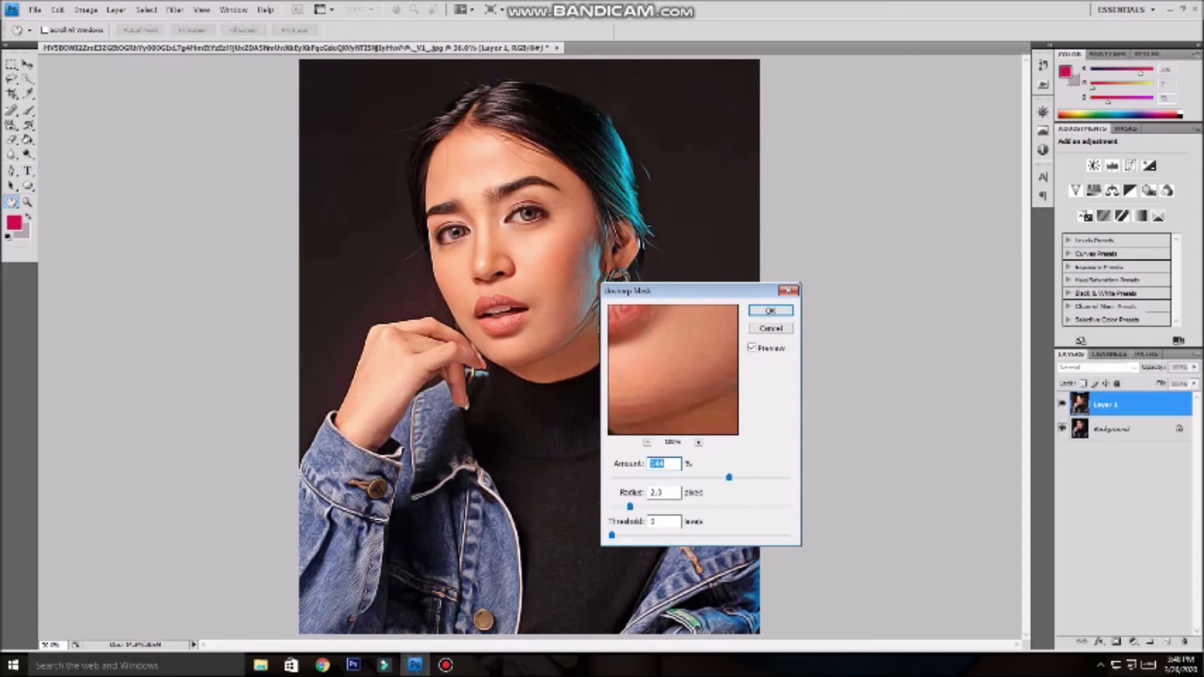
left_click_drag(728, 478, 733, 477)
key("Return")
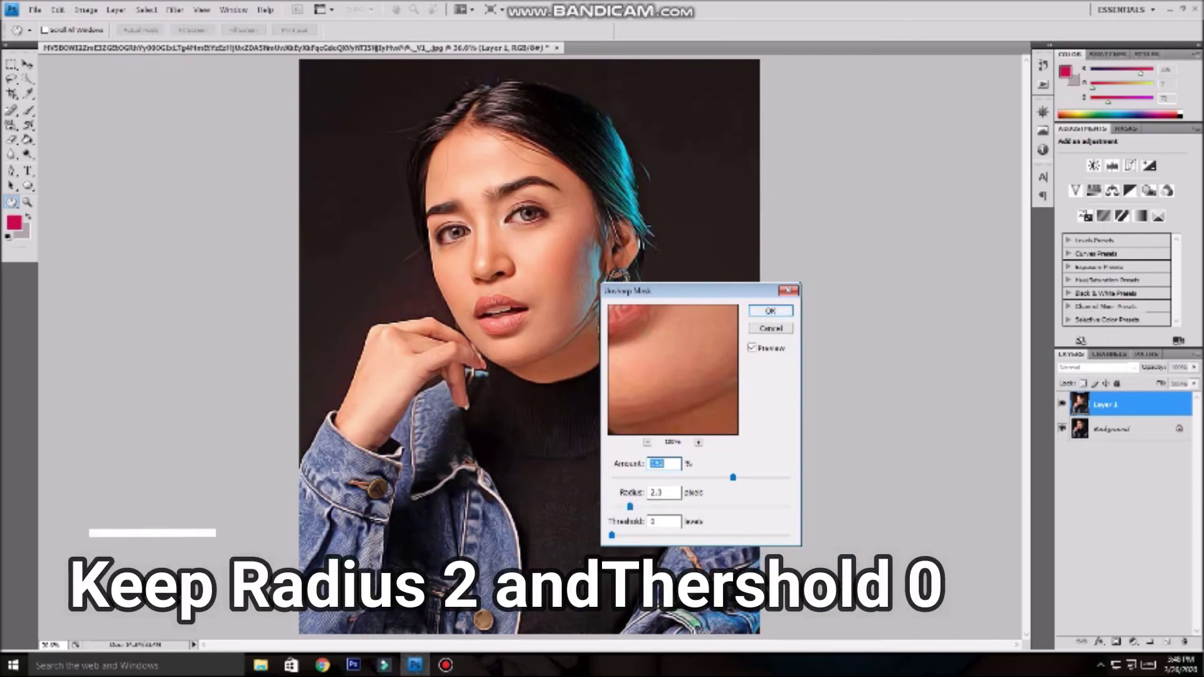
key("t")
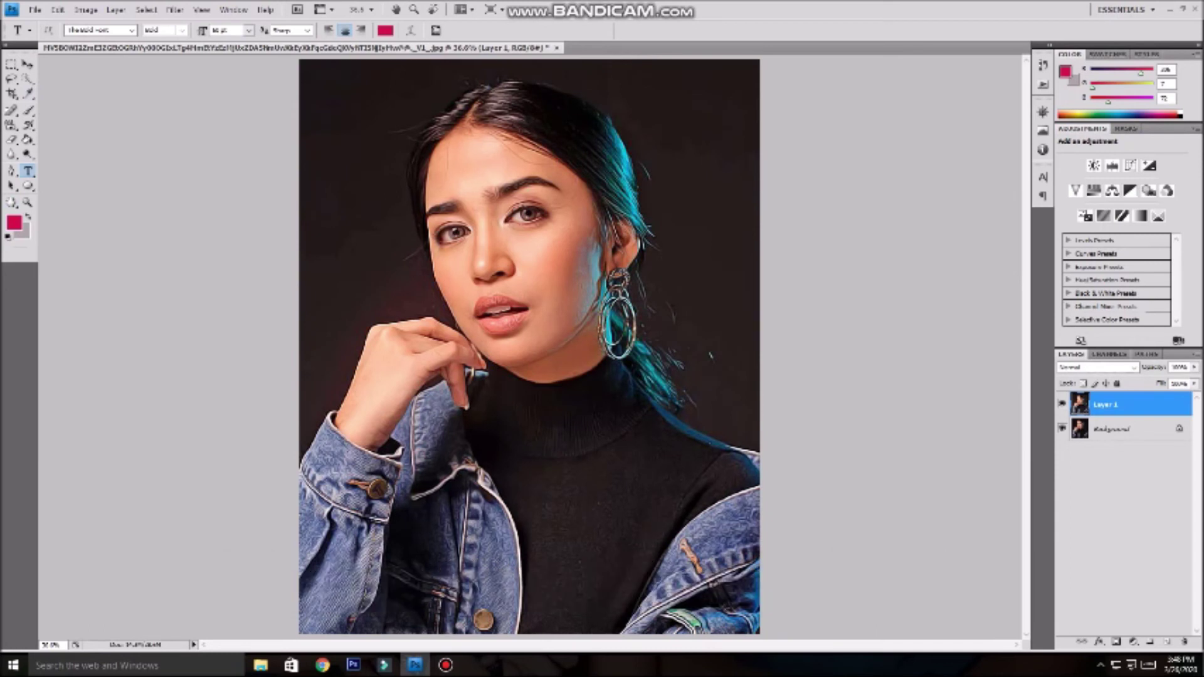
key("ctrl+j")
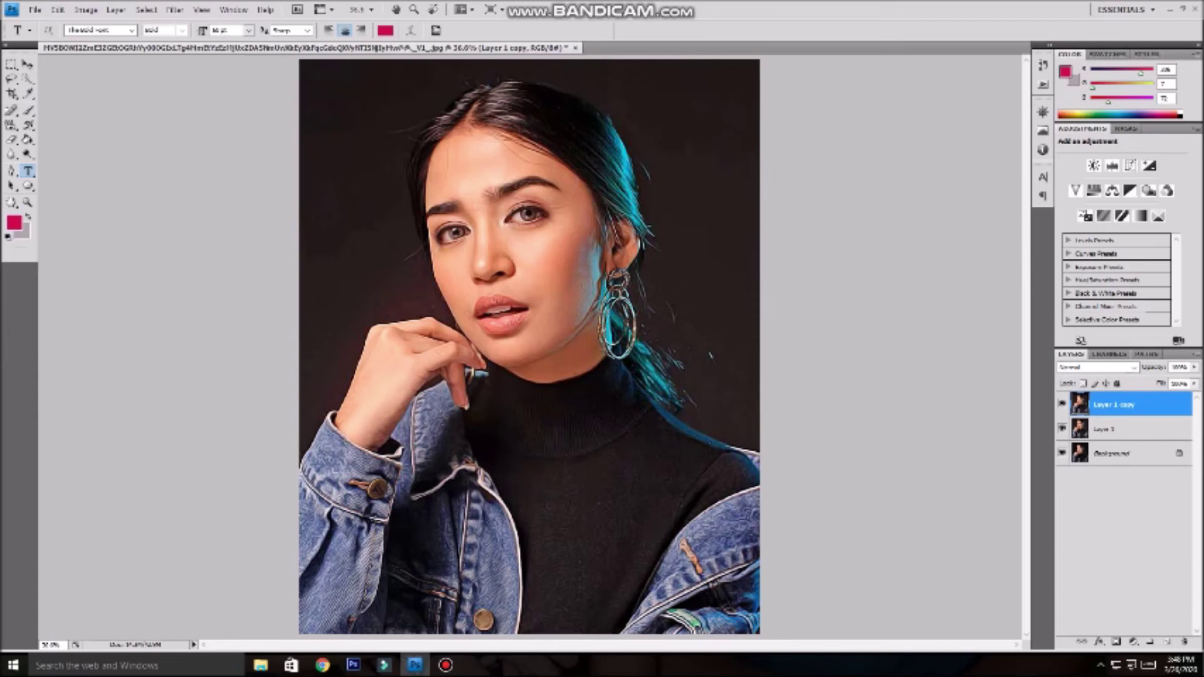
Apply a High Pass filter of radius about 2 to Layer 1 copy and blend it in Overlay mode
left_click(175, 9)
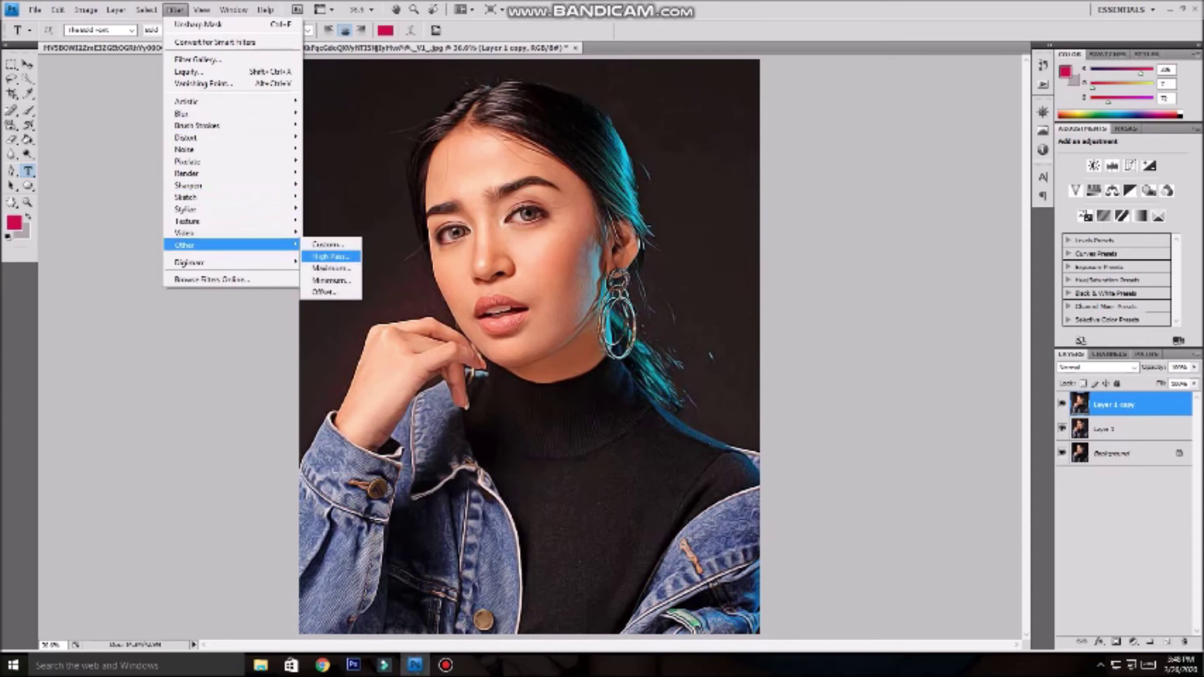
left_click(330, 256)
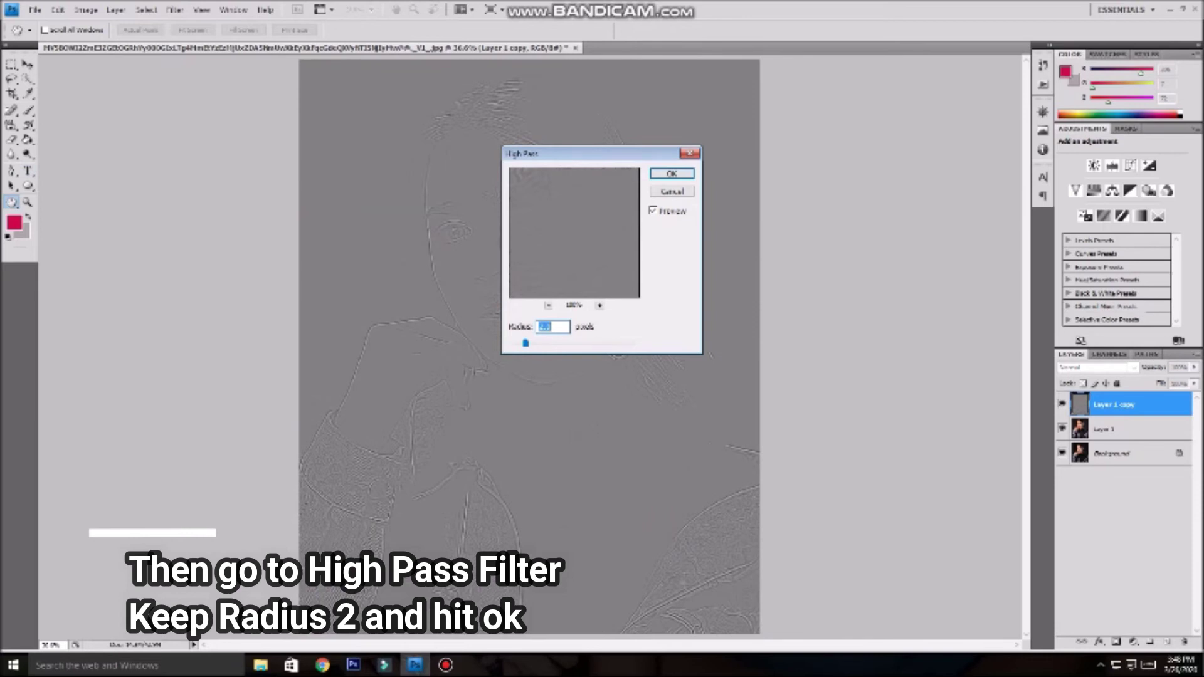
type("2.0")
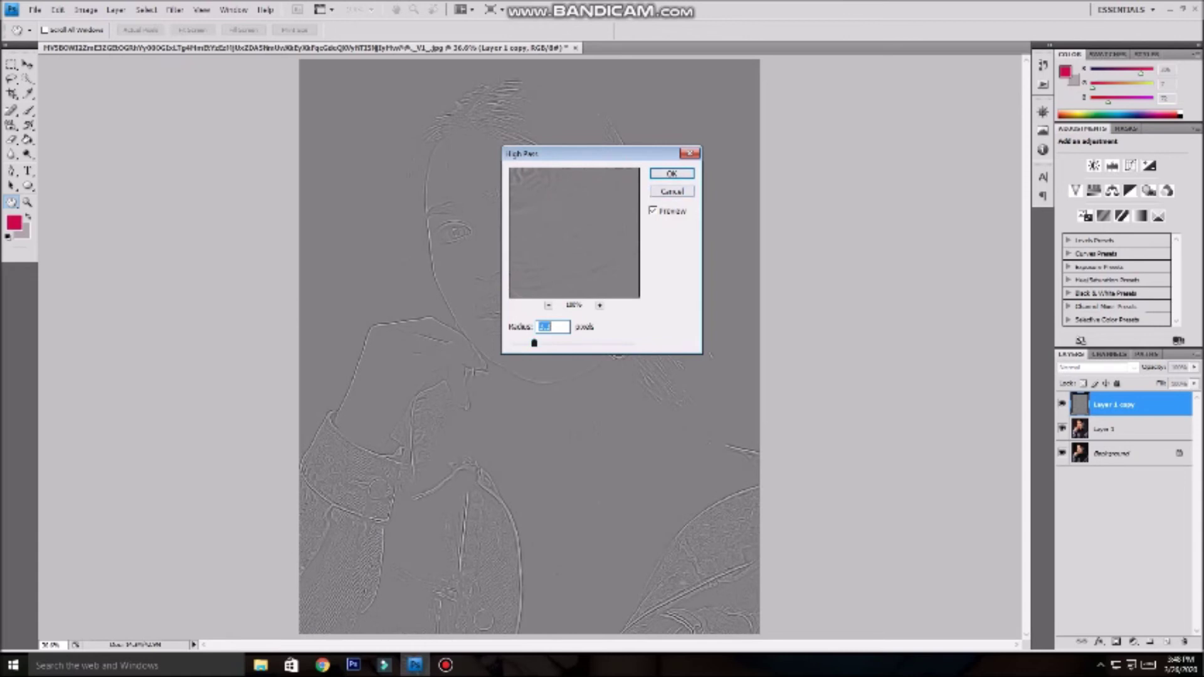
left_click_drag(534, 344, 533, 344)
key("Return")
key("t")
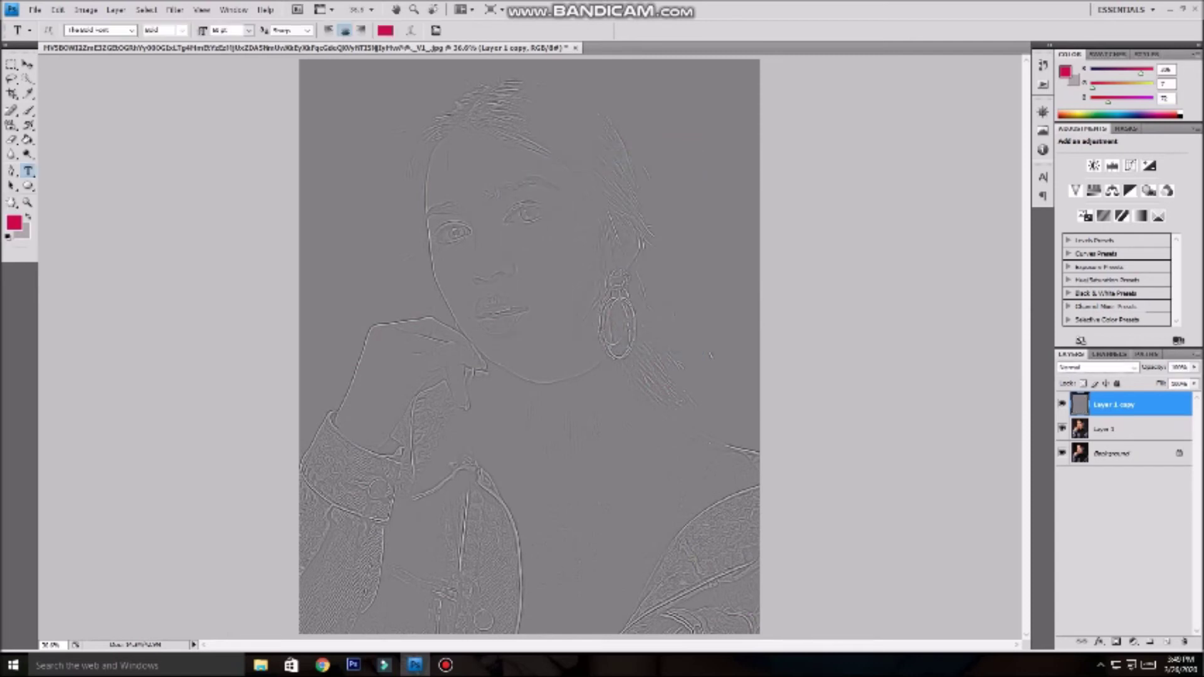
left_click(1098, 366)
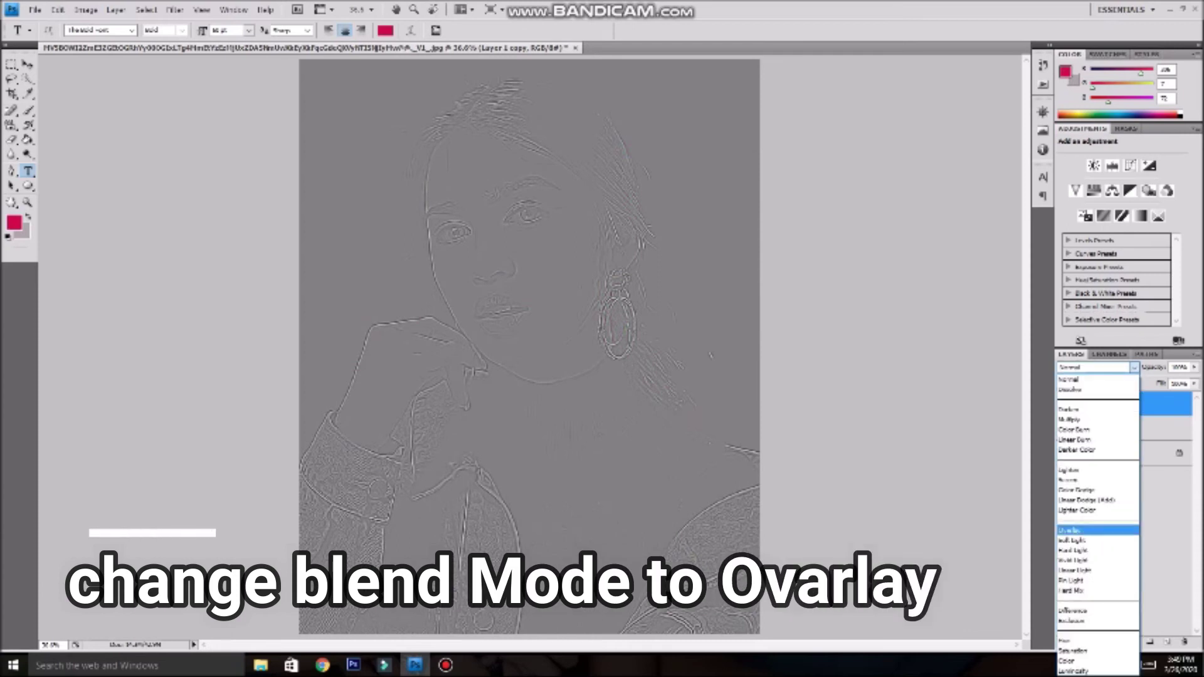
left_click(1073, 530)
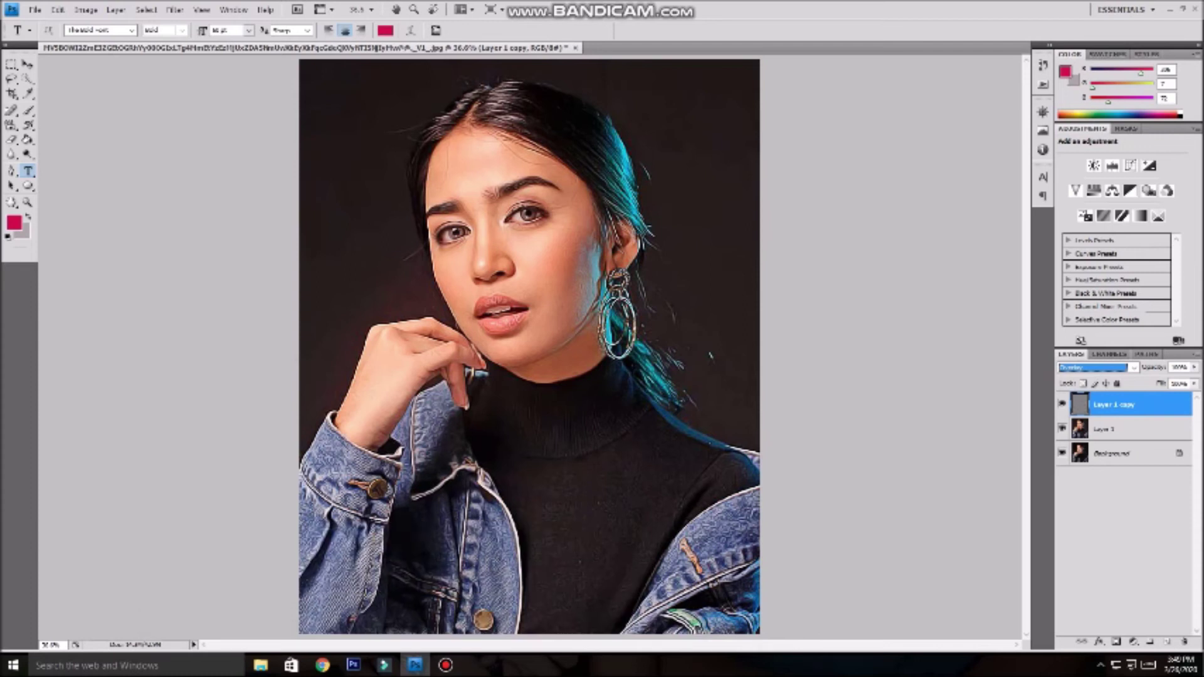
Stamp all visible layers into a new merged layer and apply Auto Tone to it
key("Return")
key("ctrl+shift+alt+e")
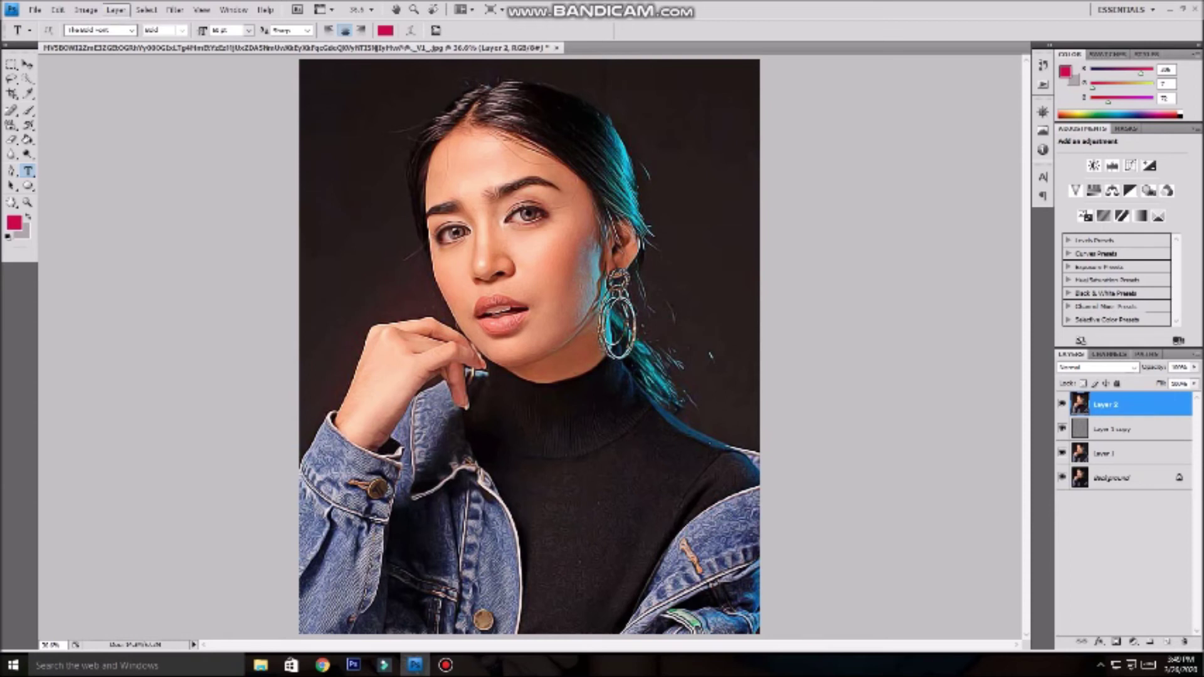
left_click(86, 10)
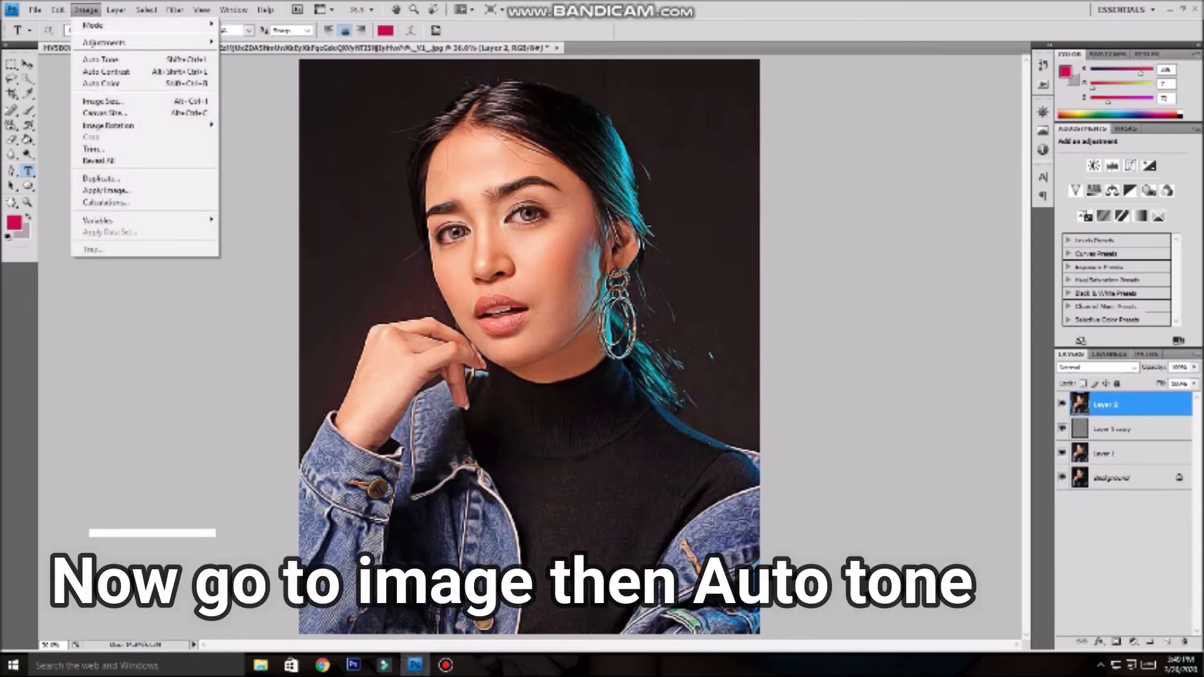
left_click(101, 59)
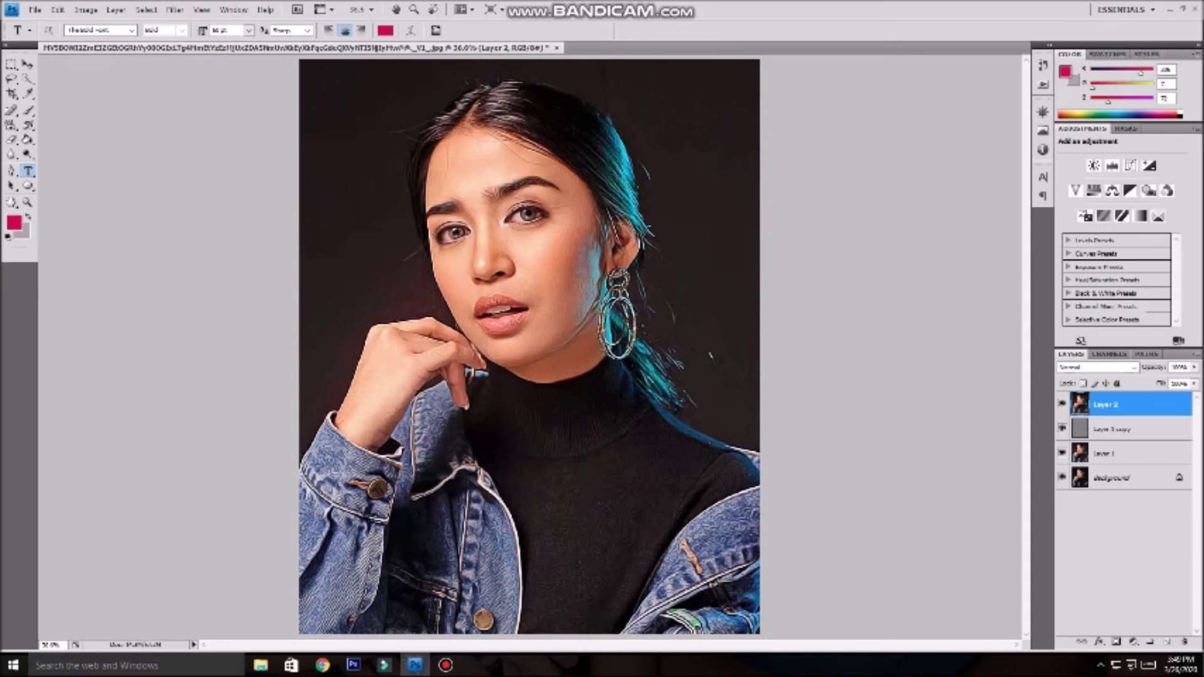
Toggle the toned layer's visibility to compare, then add an empty Layer 2 on top
left_click(1061, 403)
left_click(1062, 403)
key("ctrl+j")
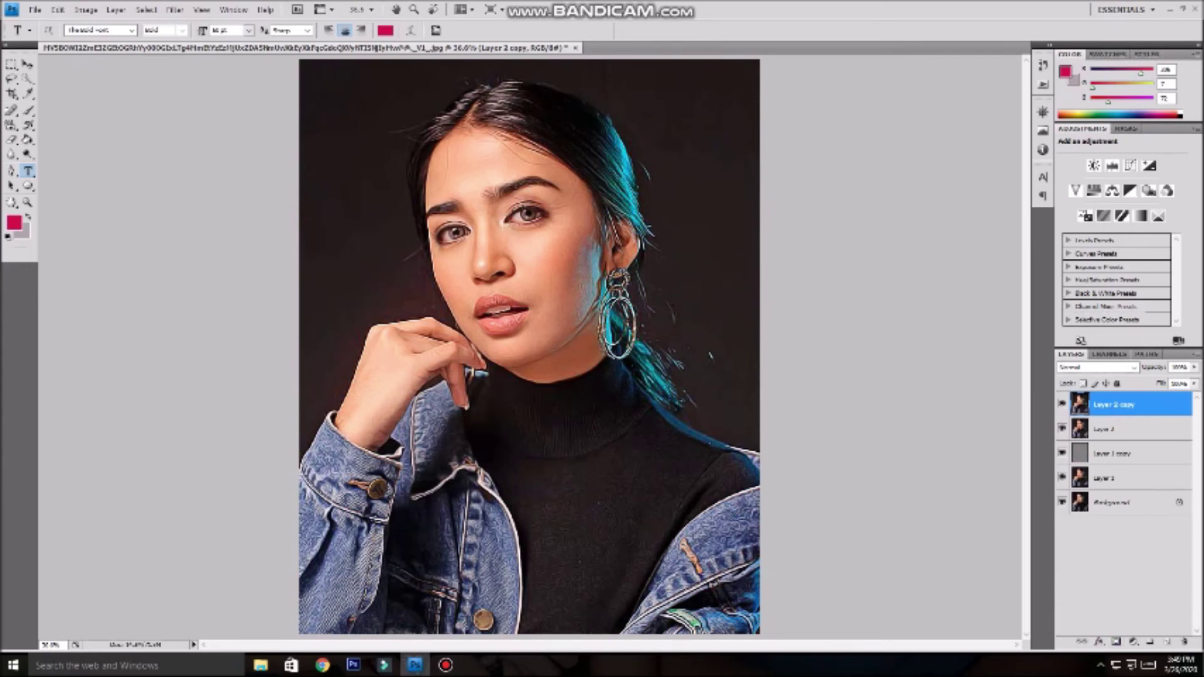
key("ctrl+e")
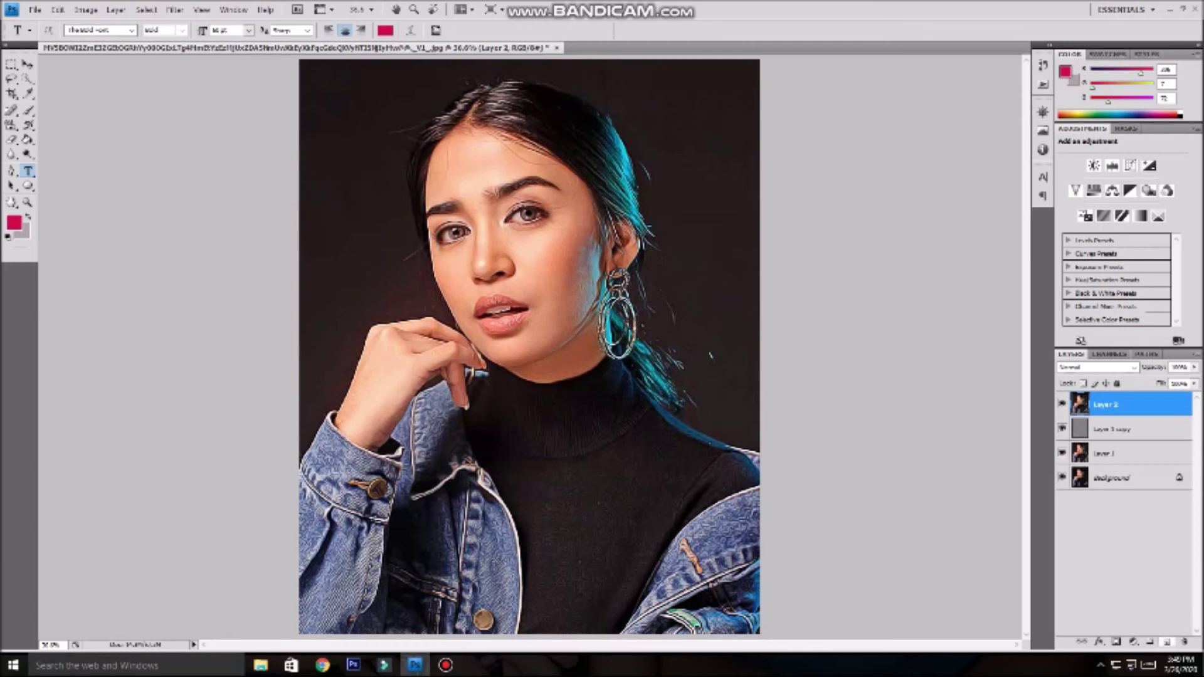
left_click(1167, 643)
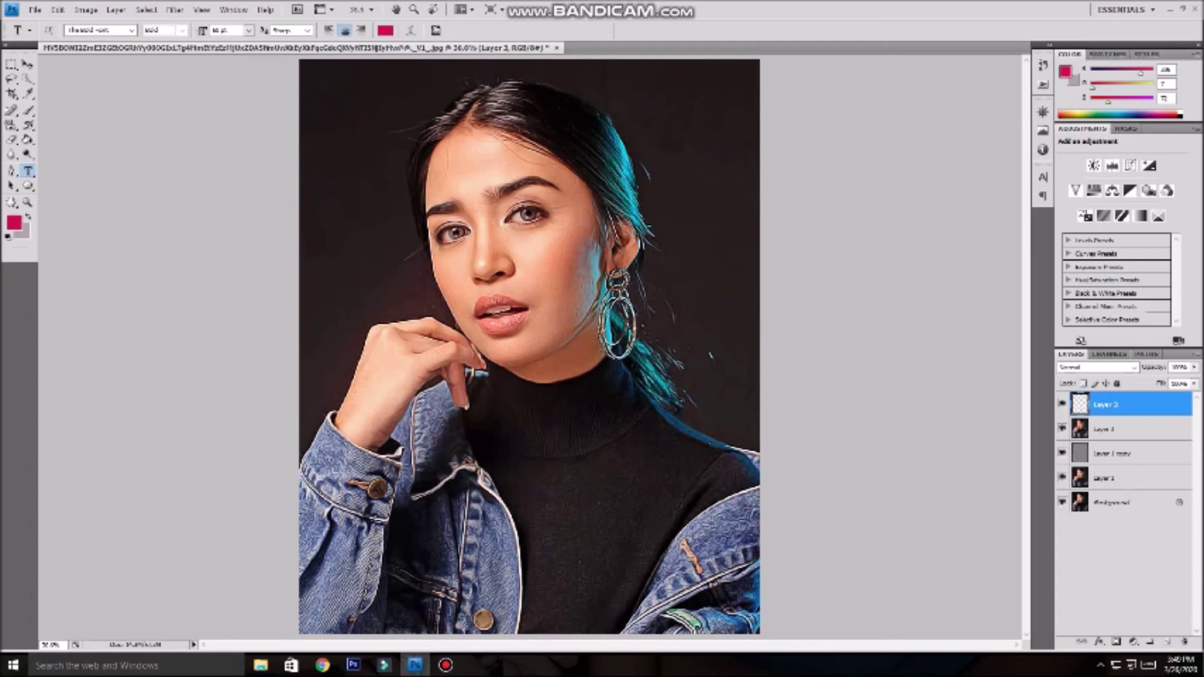
Choose the Brush tool with a medium pink-red foreground colour
key("b")
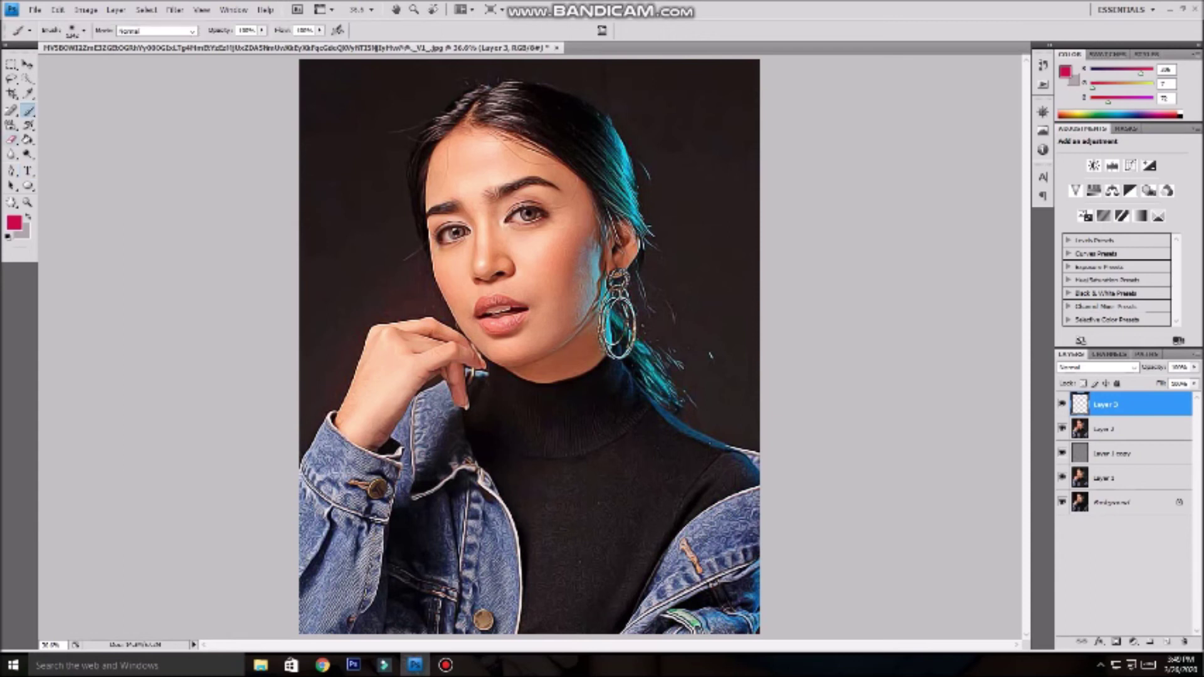
left_click(14, 223)
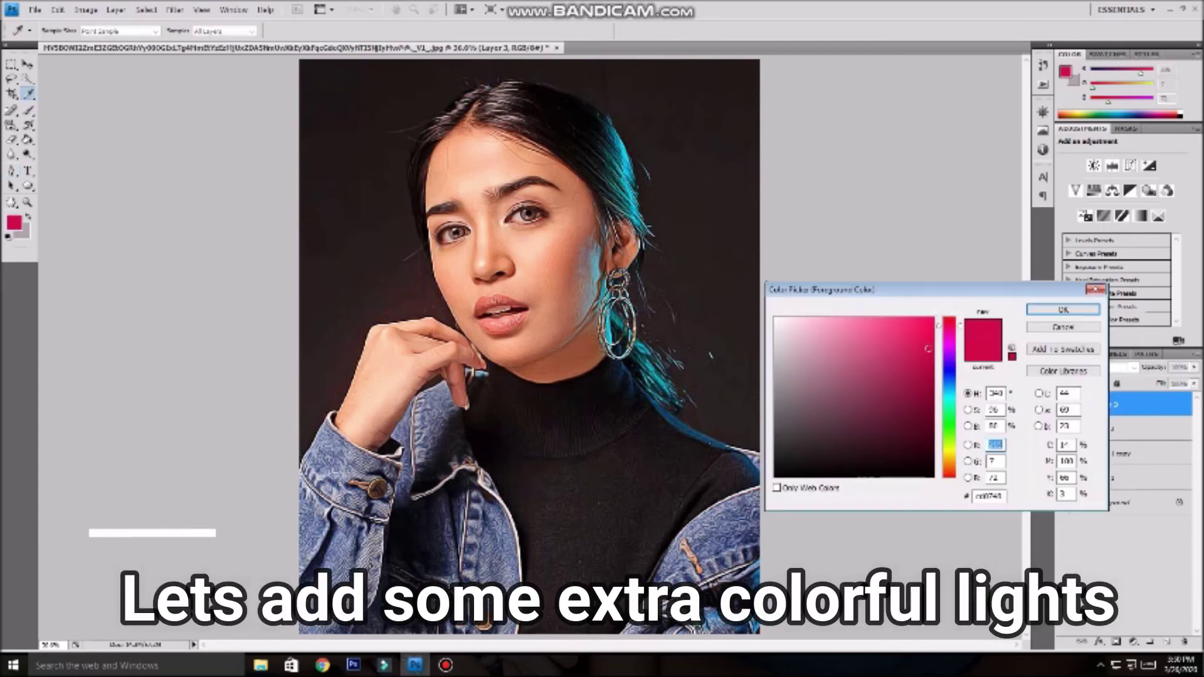
left_click_drag(928, 349, 928, 323)
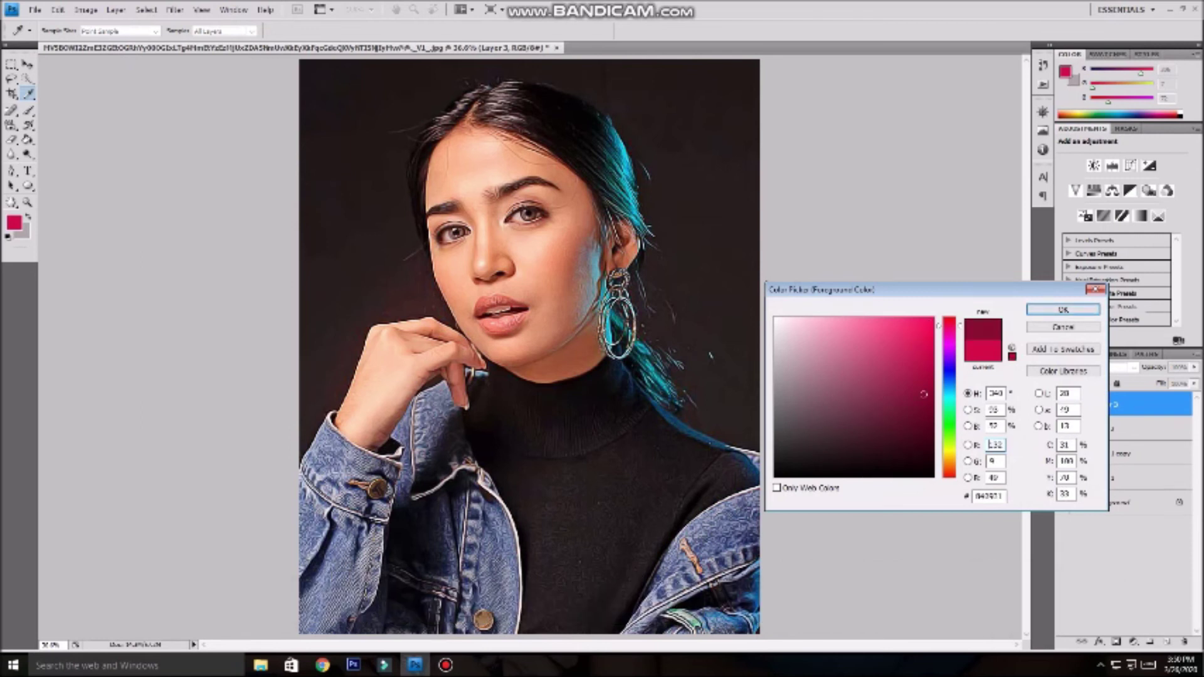
left_click(923, 394)
left_click(921, 359)
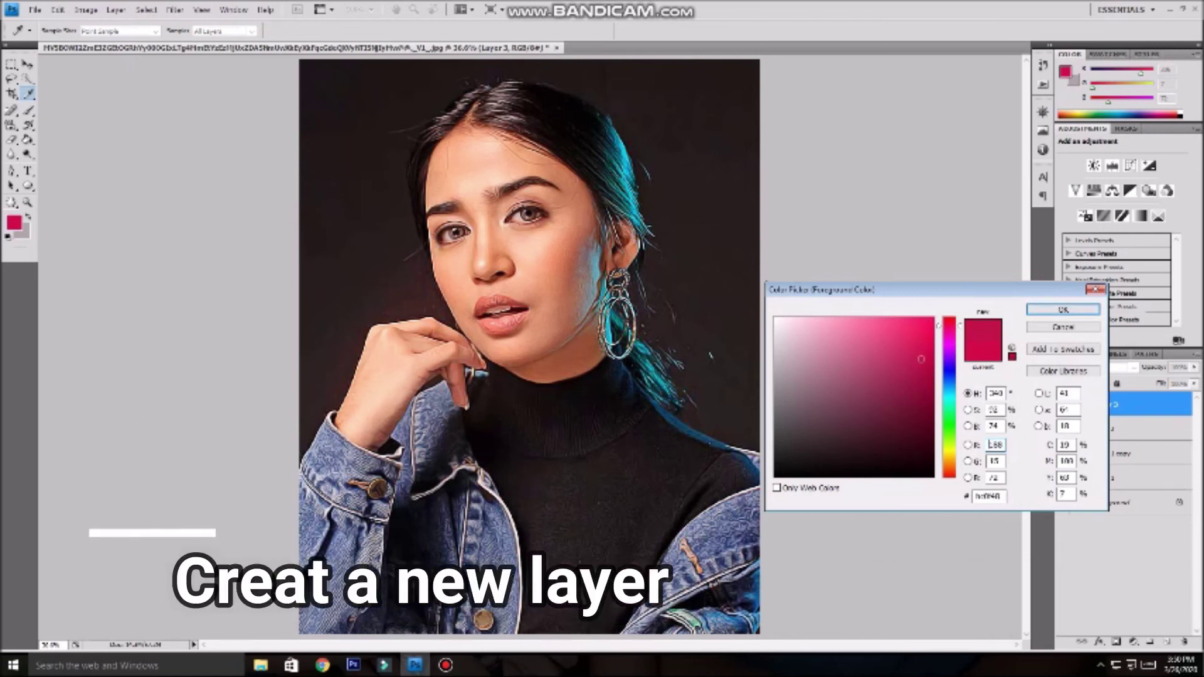
left_click(1063, 309)
key("b")
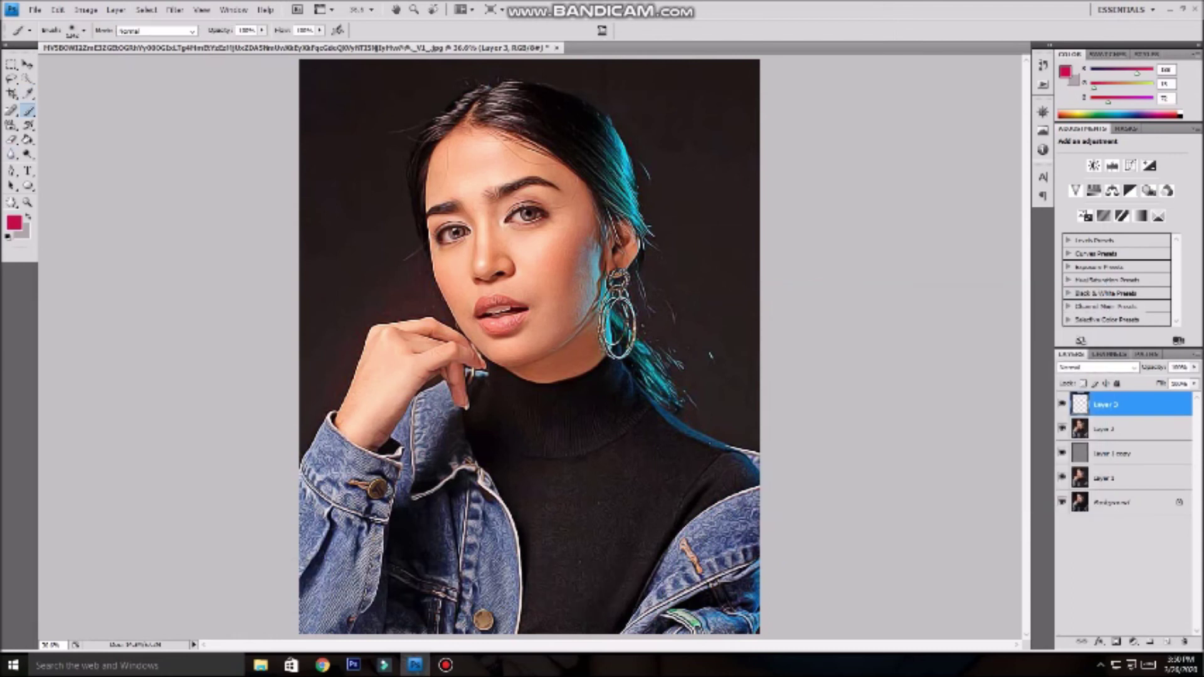
Set a large soft brush and paint a pink glow left of the face and jacket
left_click(84, 30)
left_click_drag(134, 64, 129, 64)
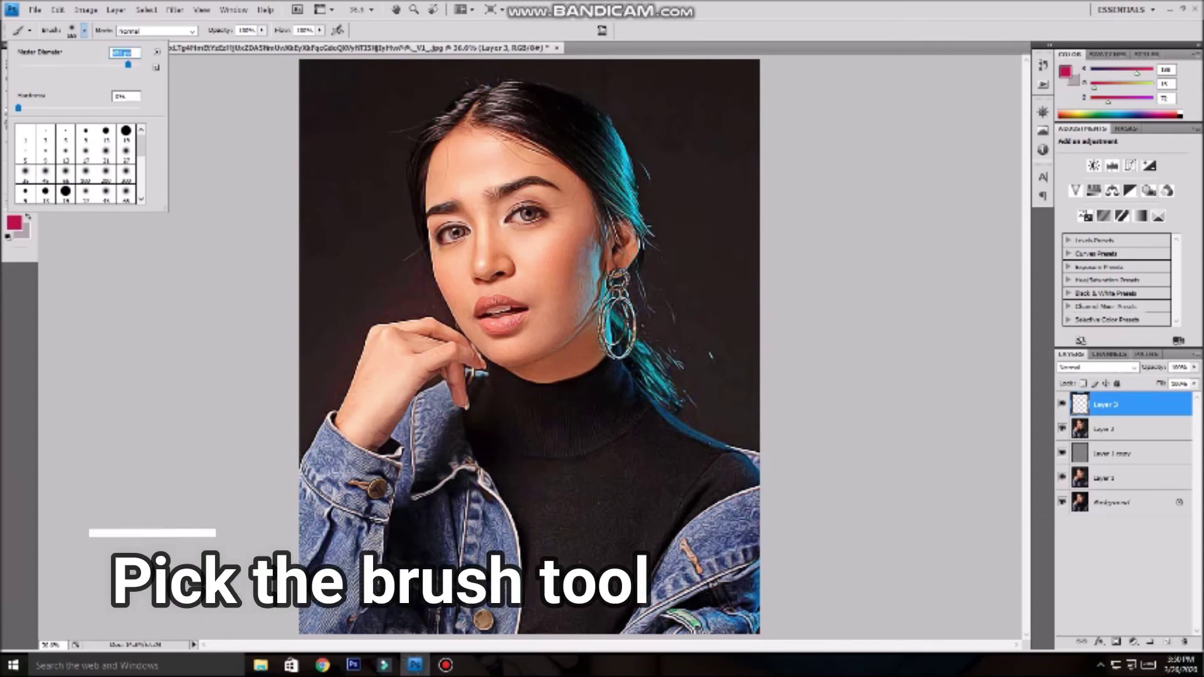
left_click_drag(130, 64, 135, 64)
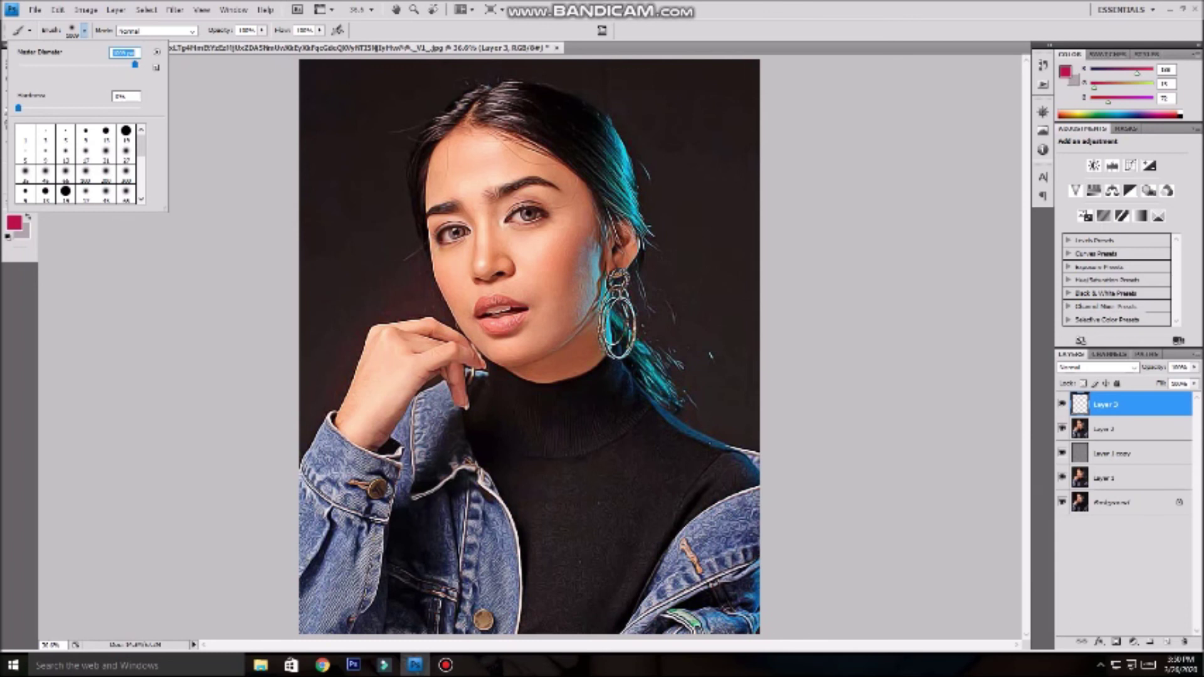
key("Return")
left_click(335, 295)
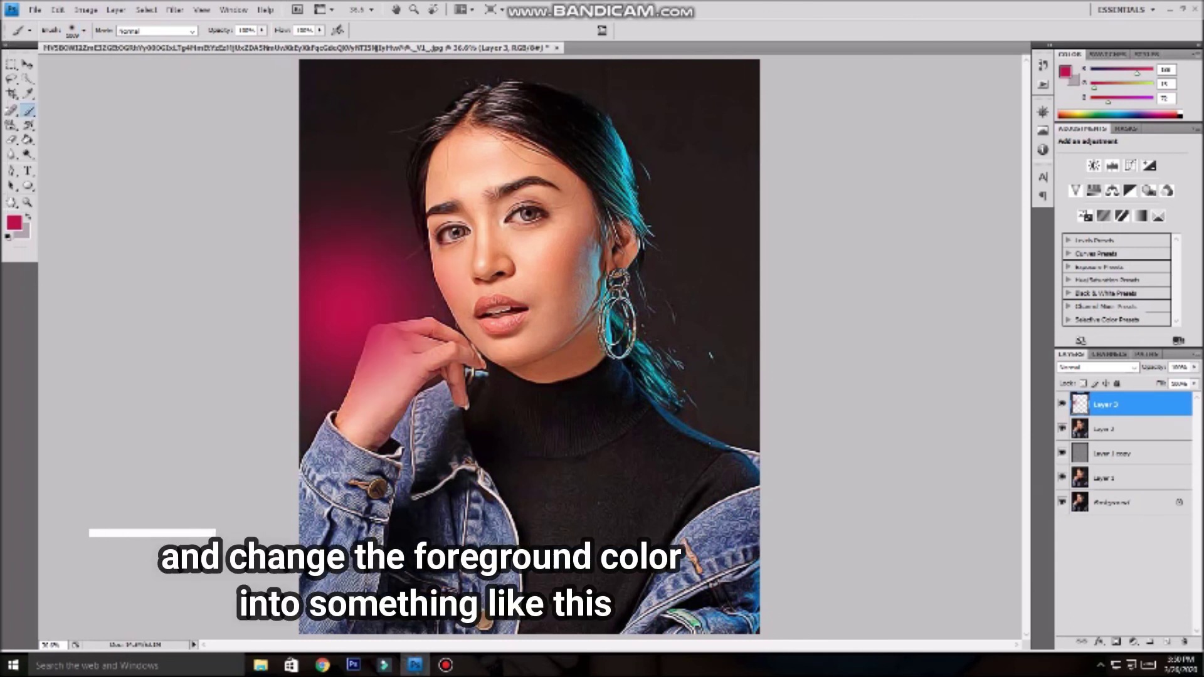
key("ctrl+z")
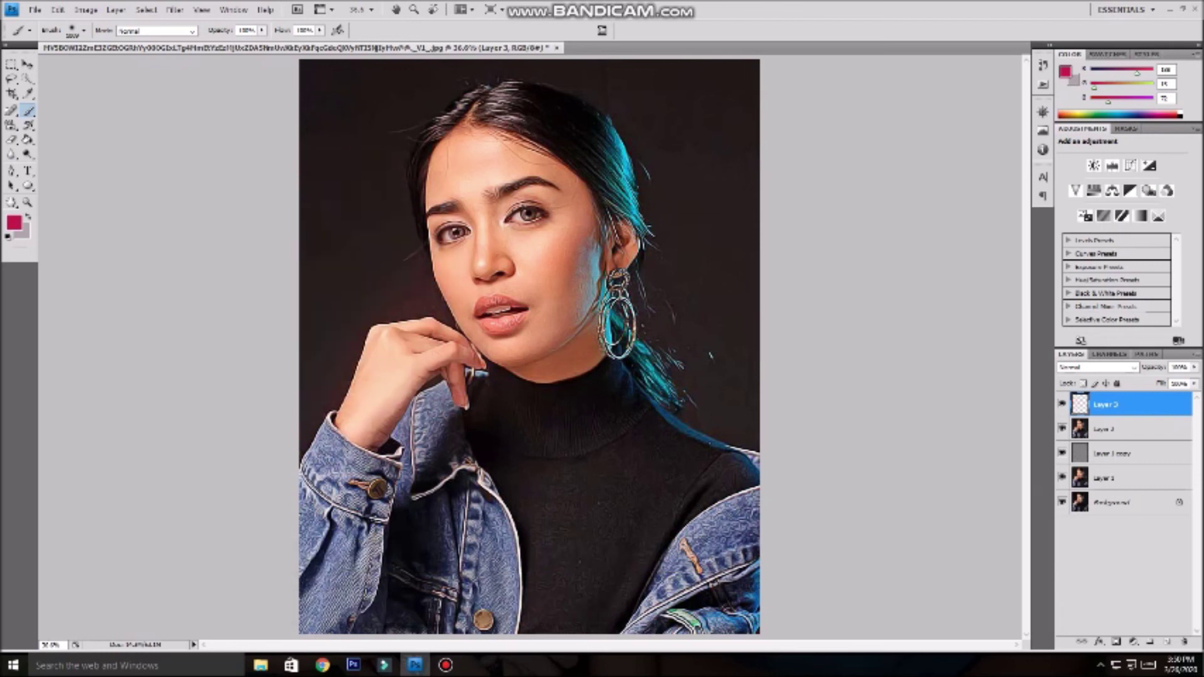
left_click(83, 30)
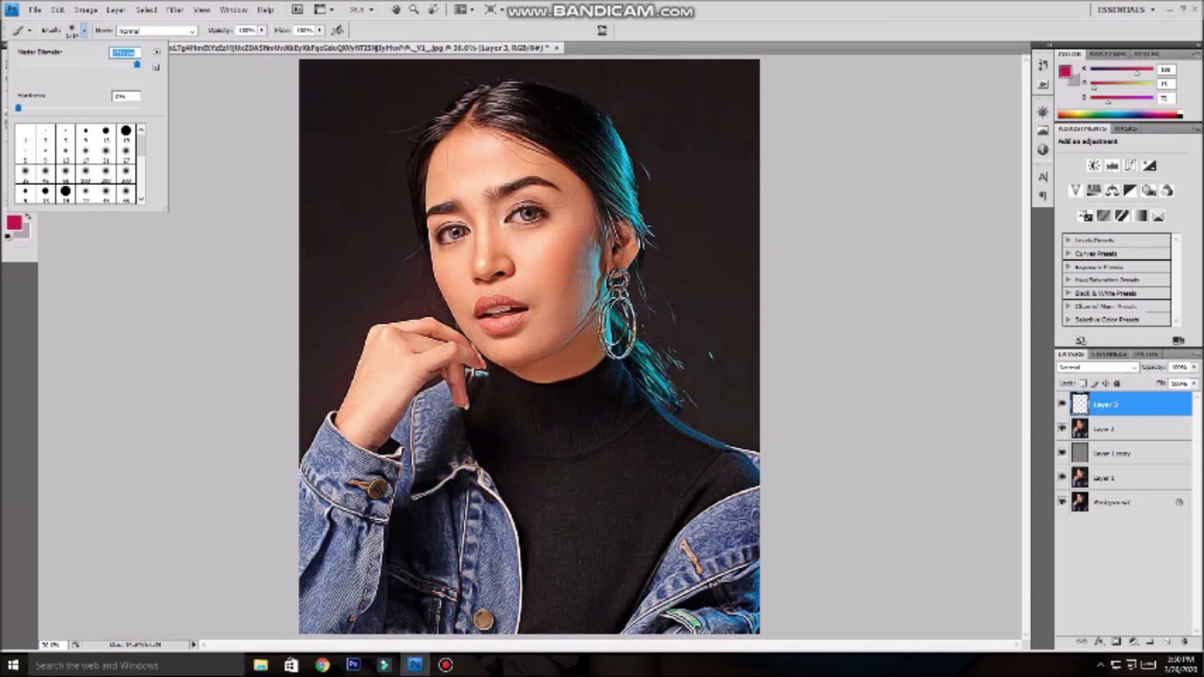
left_click_drag(332, 188, 351, 464)
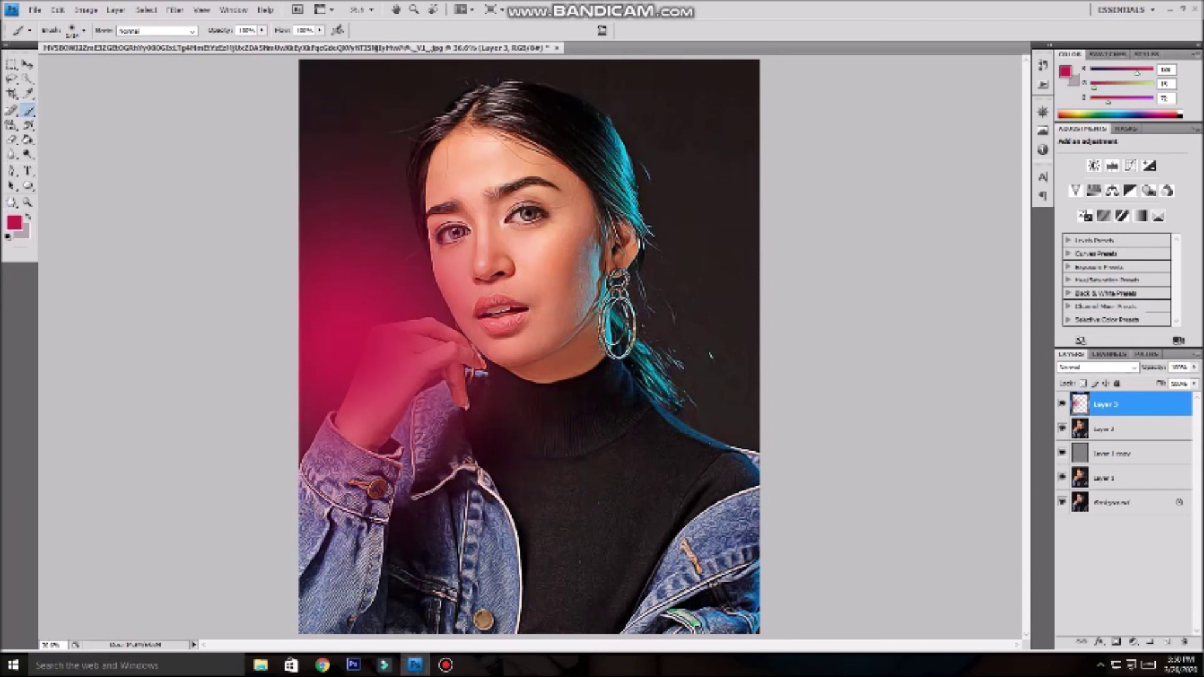
Switch the foreground to purple and paint a glow over the upper-right background
left_click(14, 222)
left_click_drag(949, 325, 949, 351)
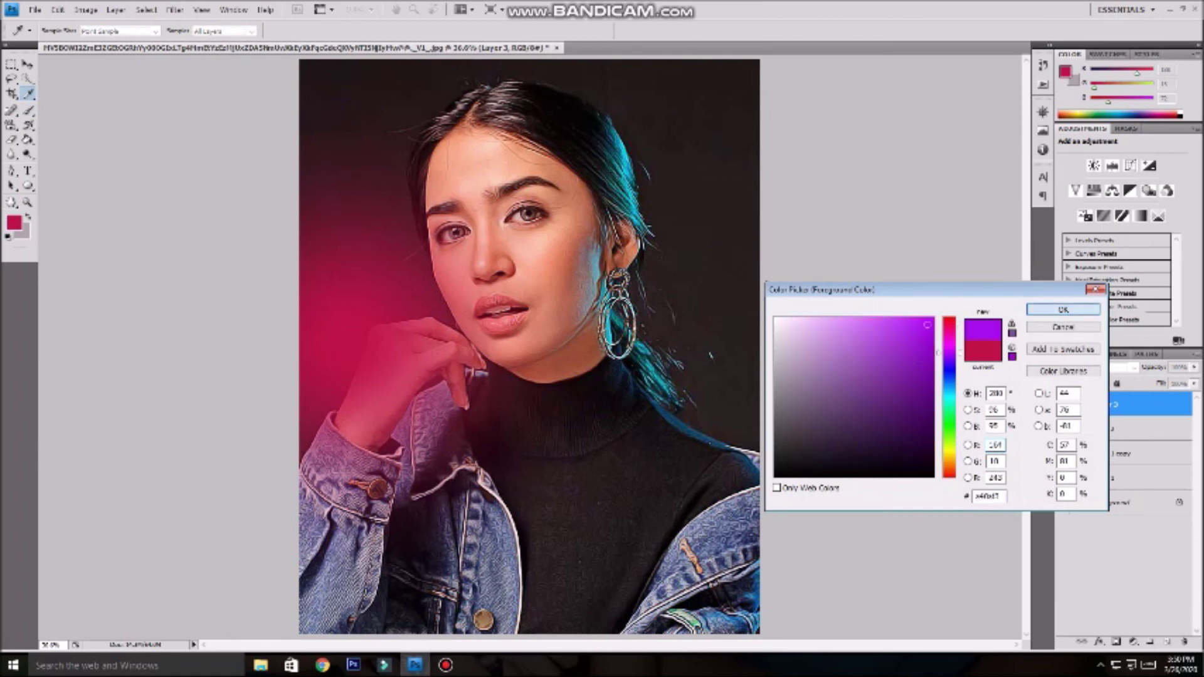
left_click(1063, 309)
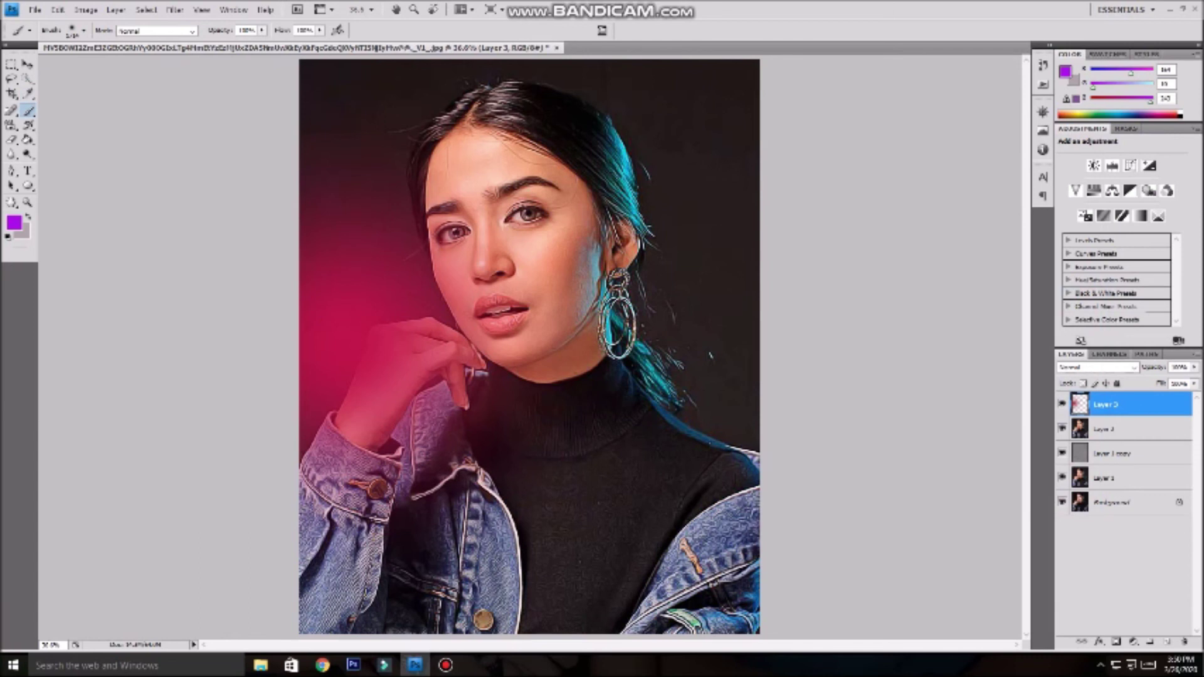
left_click_drag(702, 107, 734, 269)
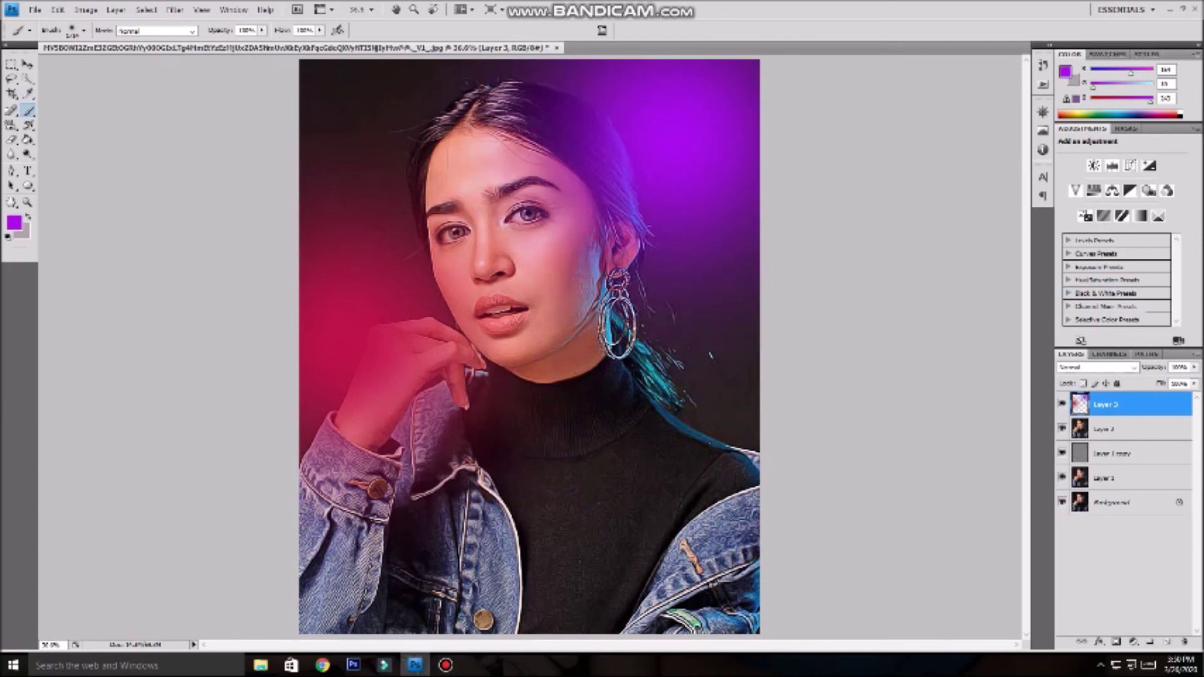
left_click(1097, 367)
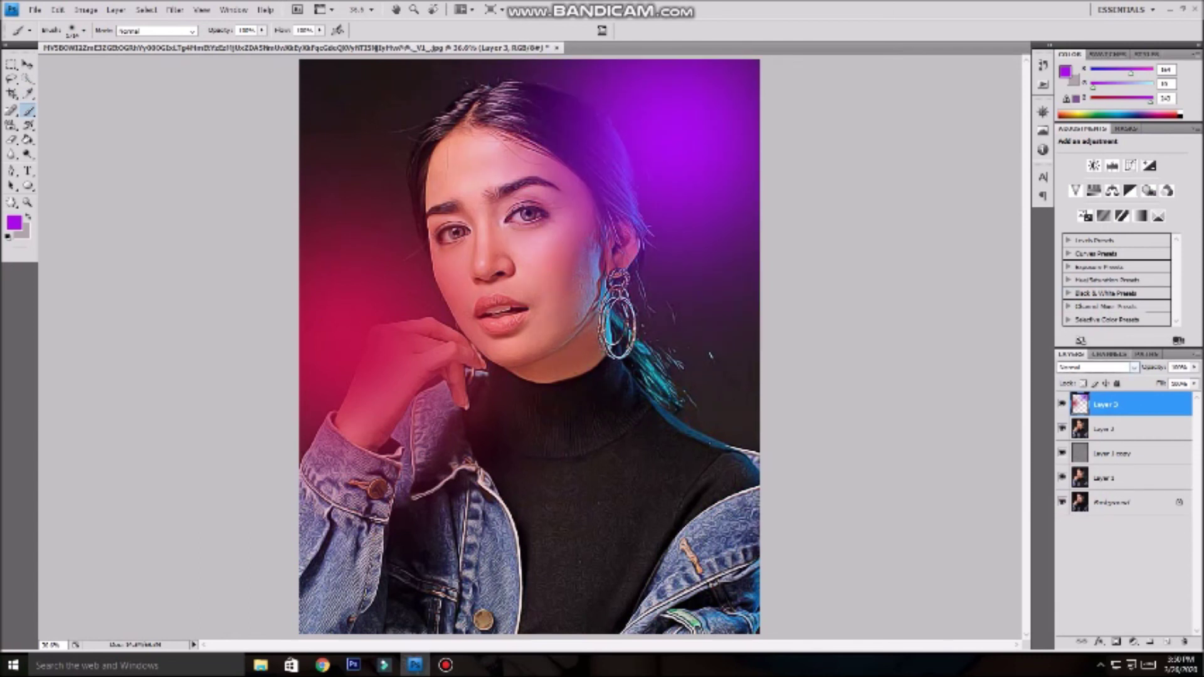
Set the glow layer to Overlay, merge it down, then undo to compare before and after
left_click(1070, 530)
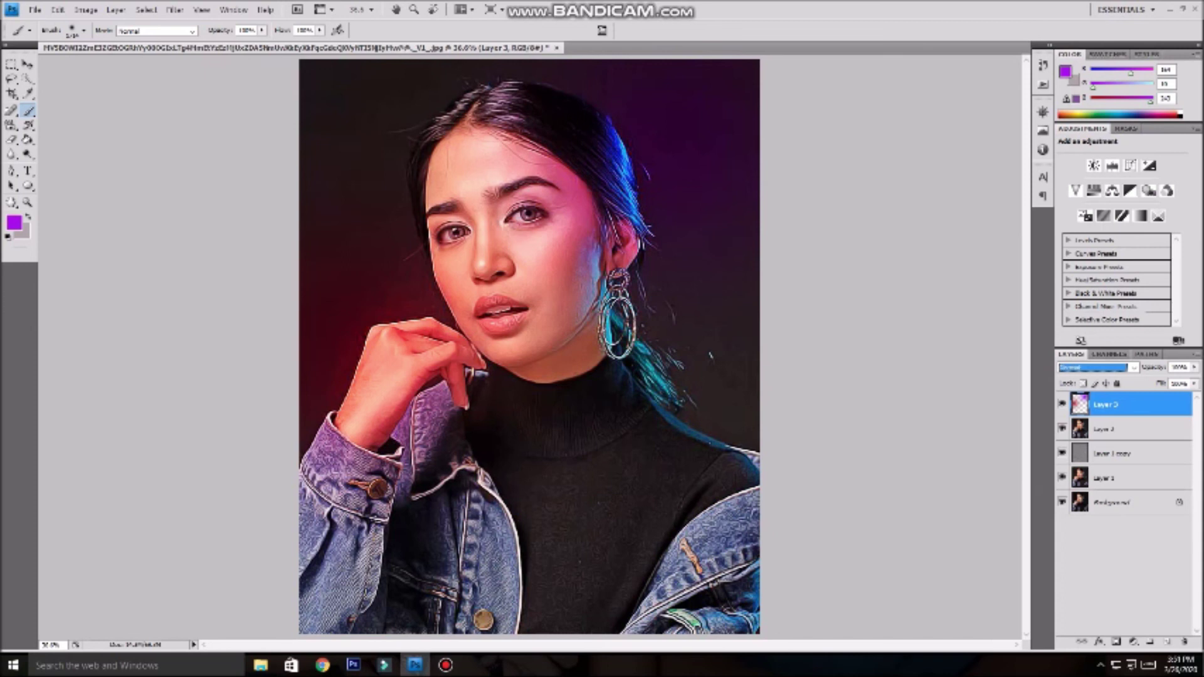
key("ctrl+e")
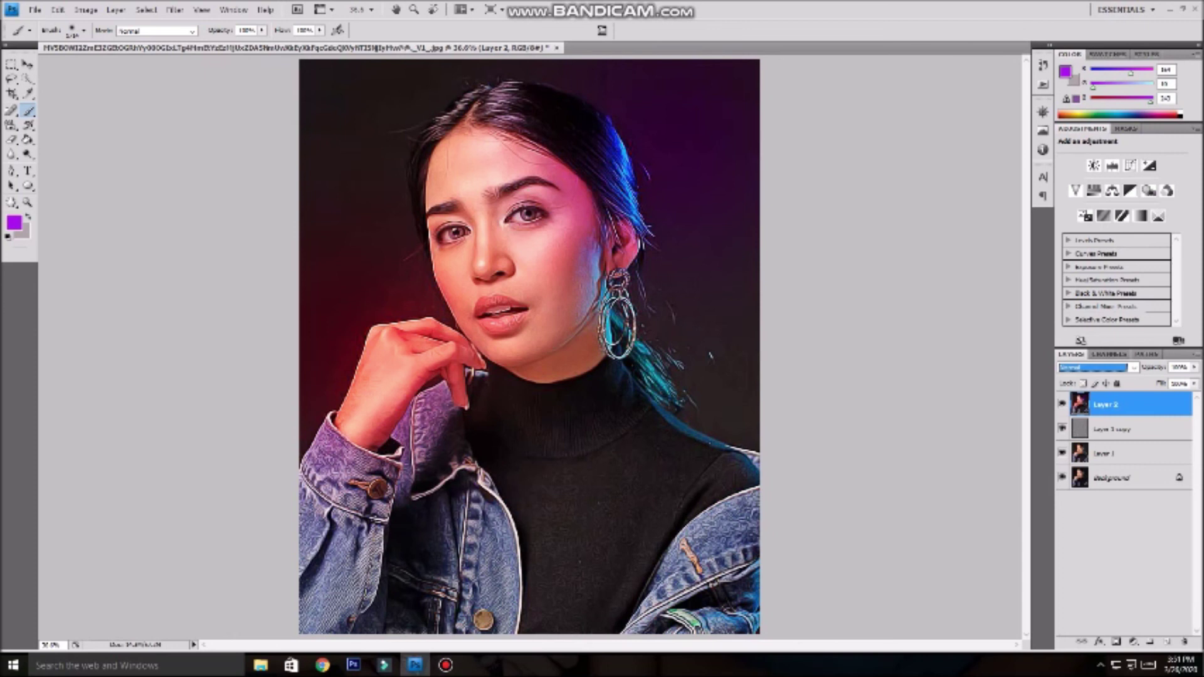
key("ctrl+z")
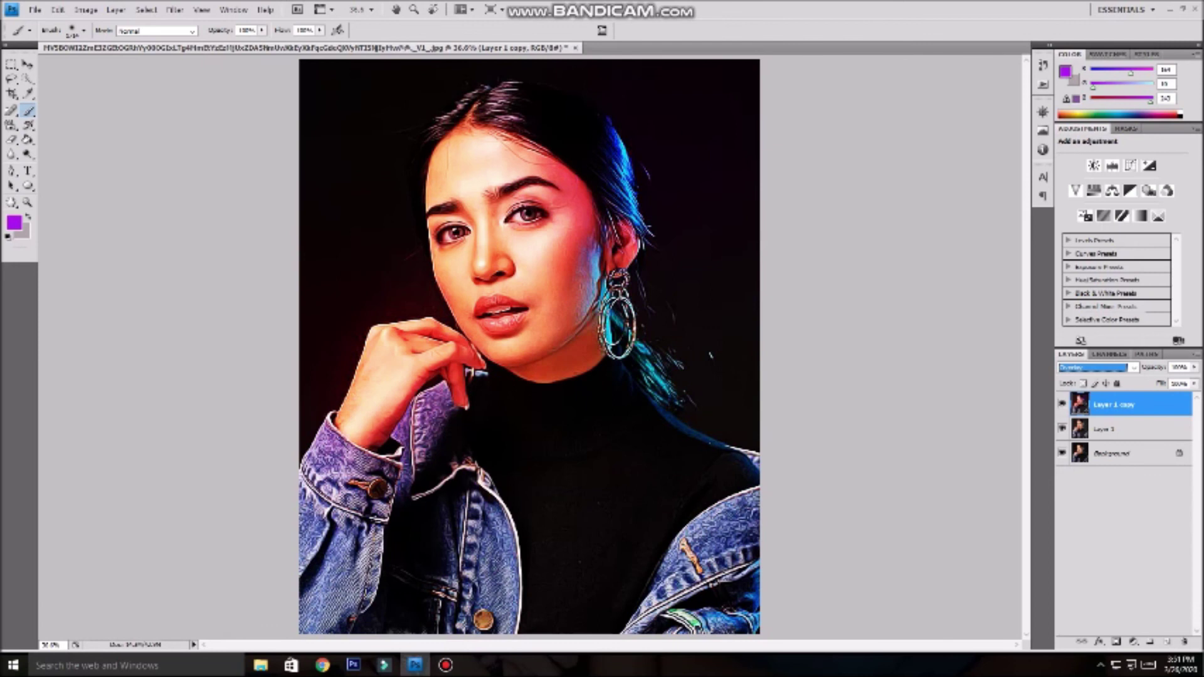
key("ctrl+z")
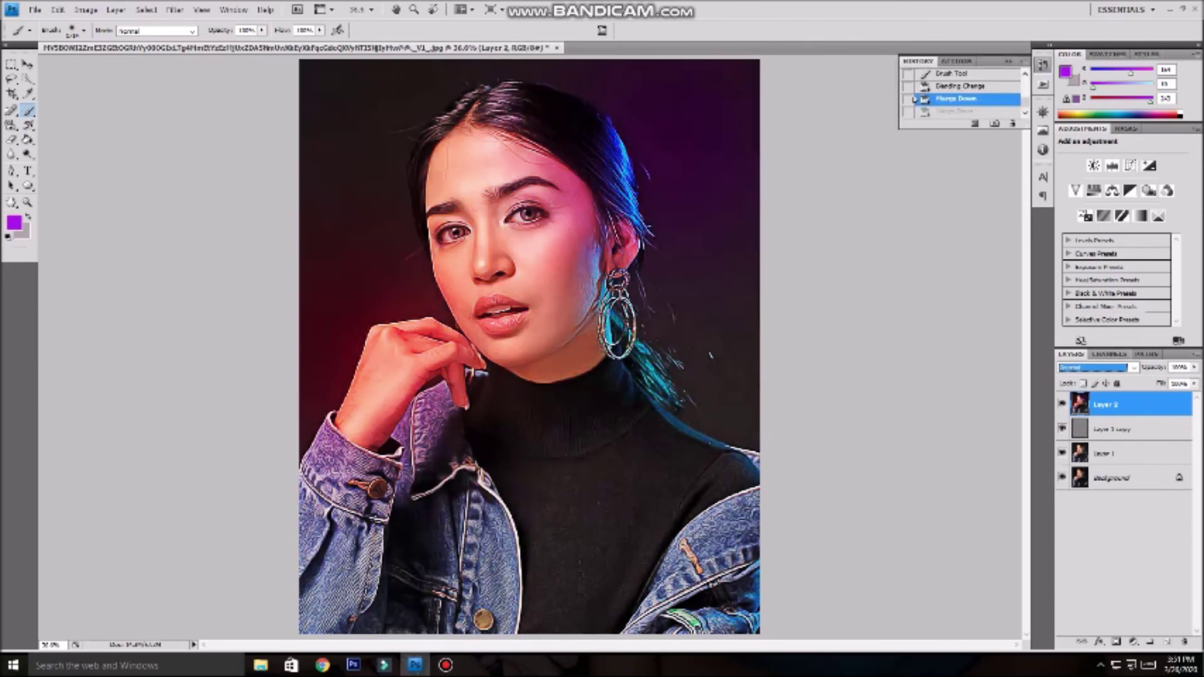